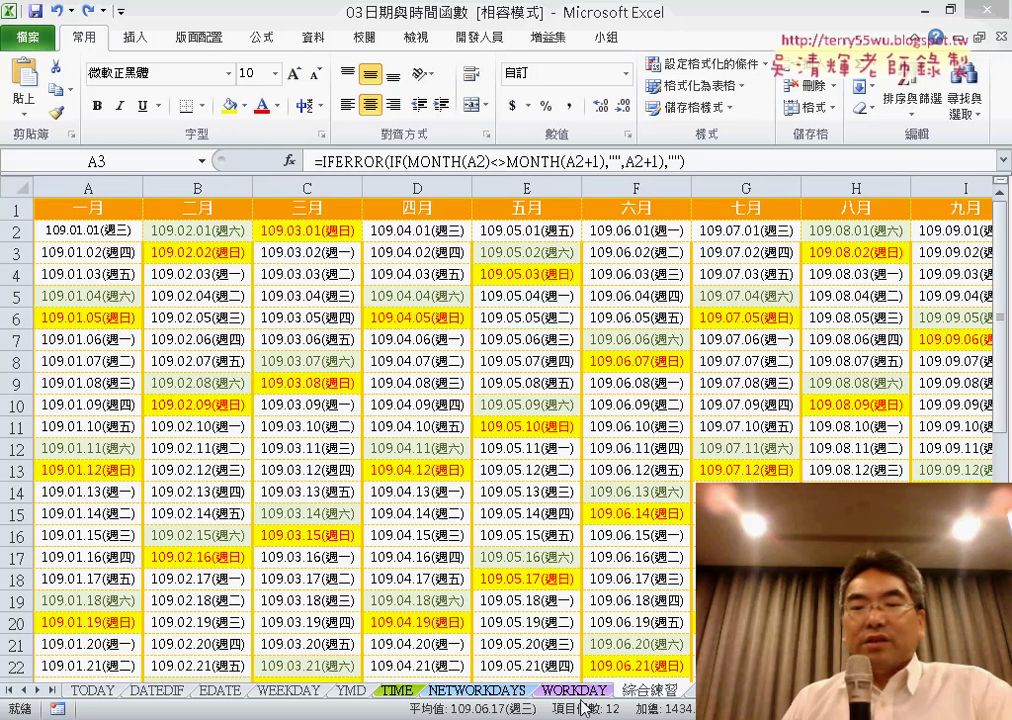
Select row 3 and scroll the sheet tabs to reveal 綜合練習 (2)
{"action": "key", "text": "shift+space"}
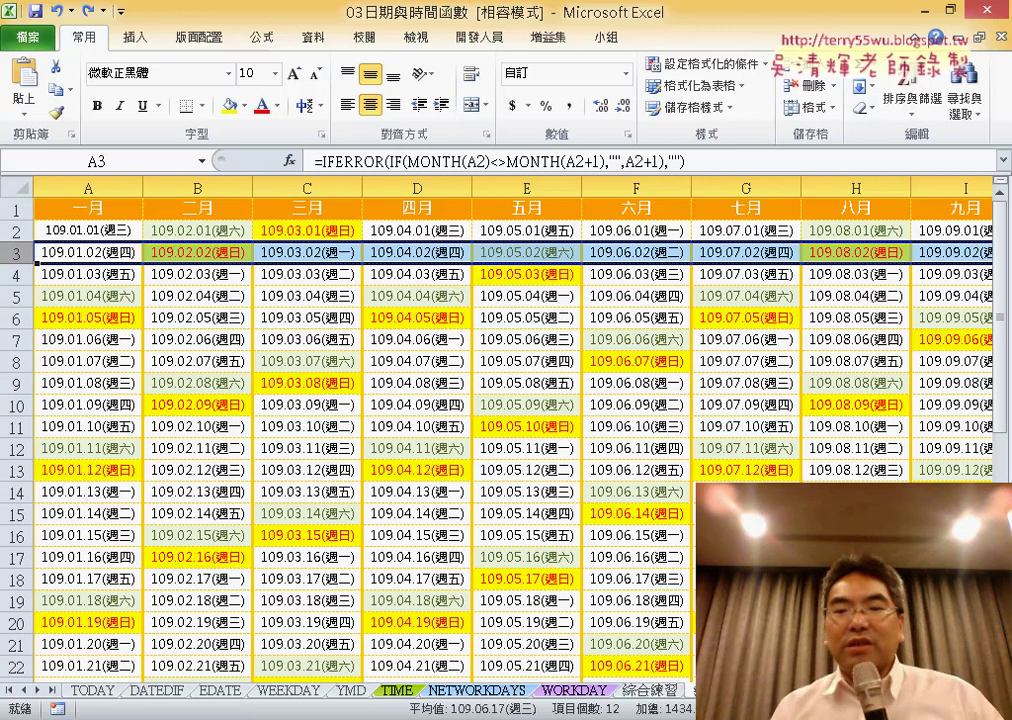
{"action": "left_click", "coordinate": [36, 690]}
{"action": "left_click", "coordinate": [36, 690]}
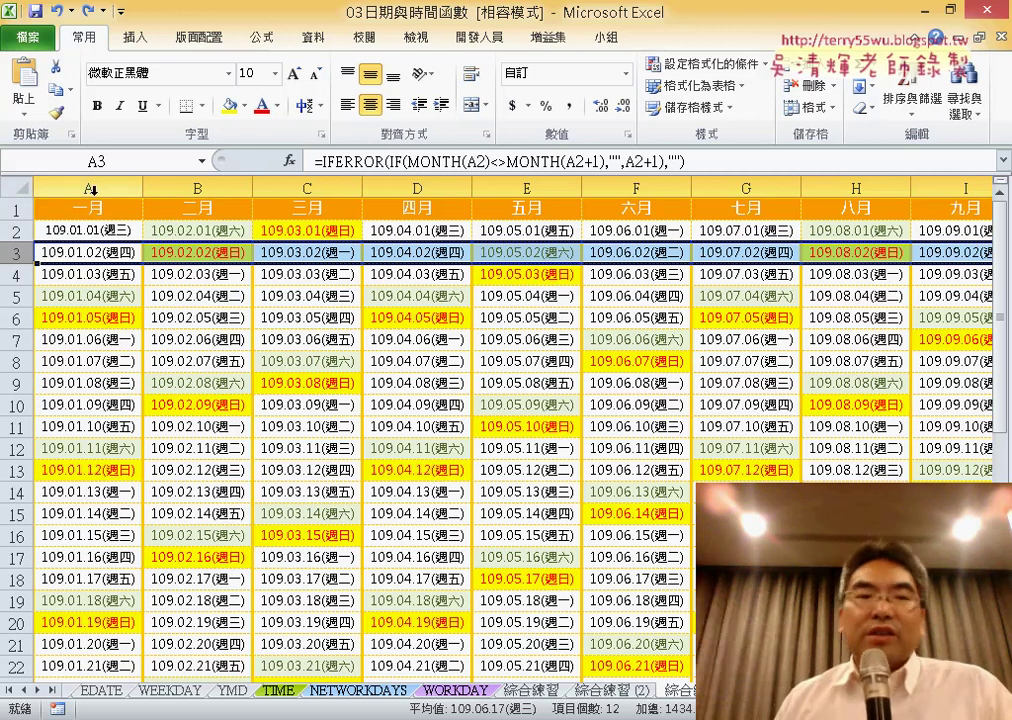
Insert a blank column A before the 一月 dates and select cell A1
{"action": "left_click", "coordinate": [90, 188]}
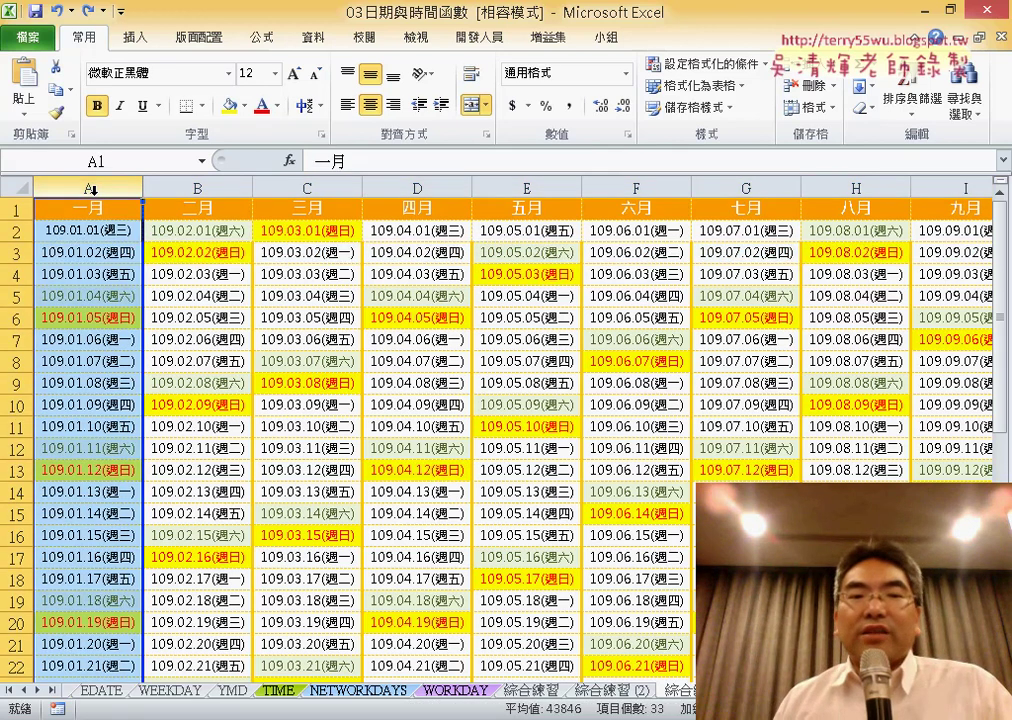
{"action": "right_click", "coordinate": [90, 188]}
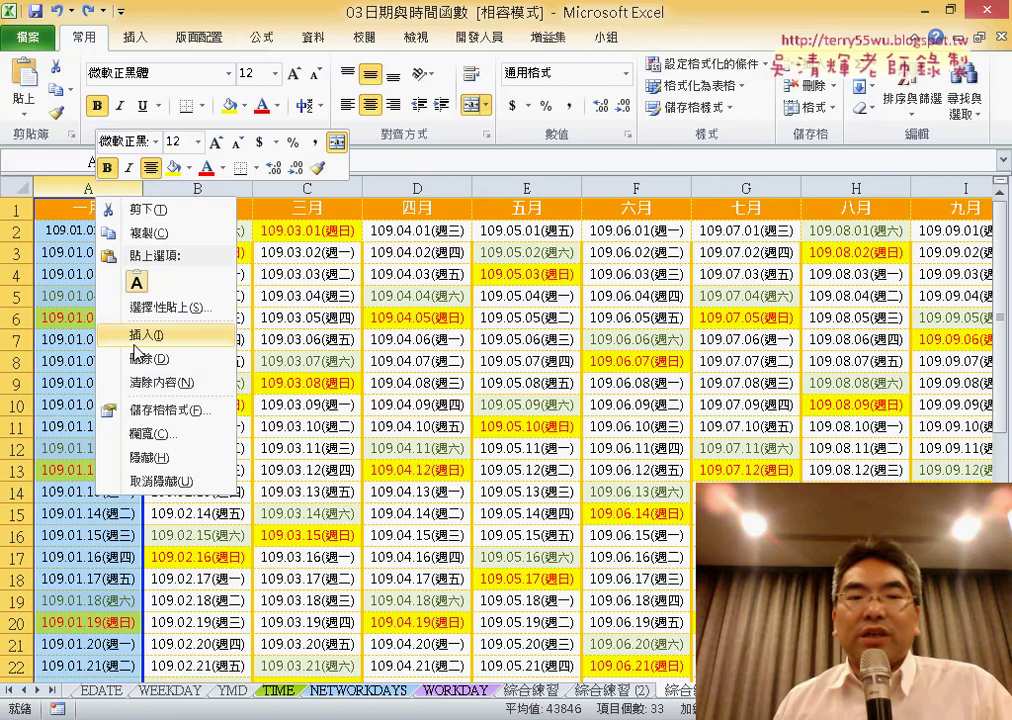
{"action": "left_click", "coordinate": [136, 344]}
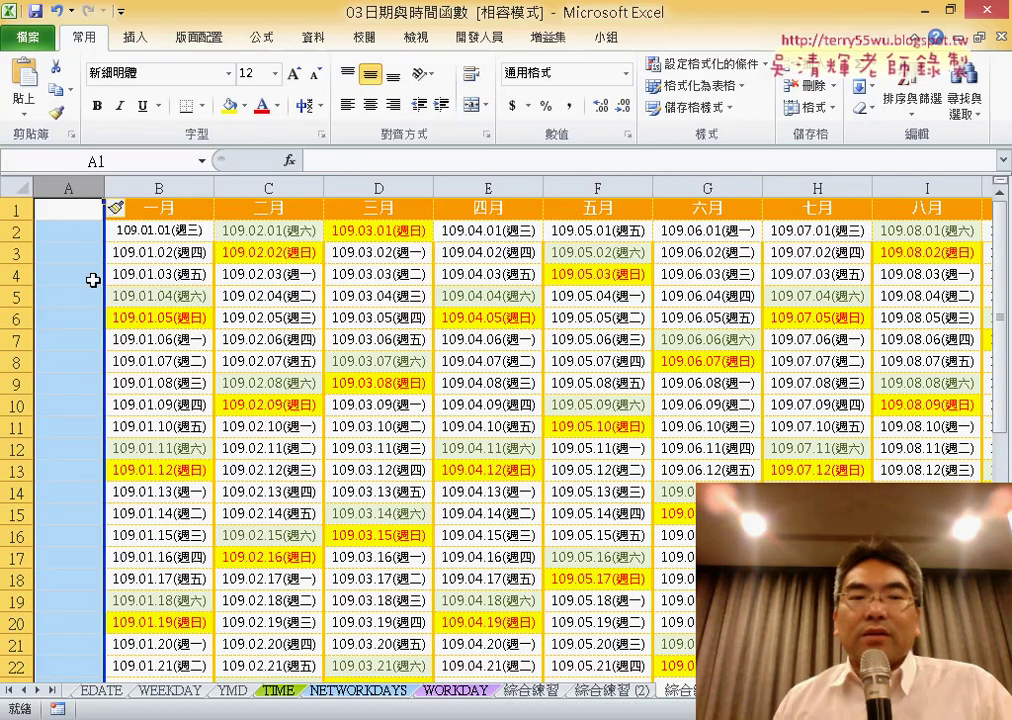
{"action": "left_click", "coordinate": [72, 213]}
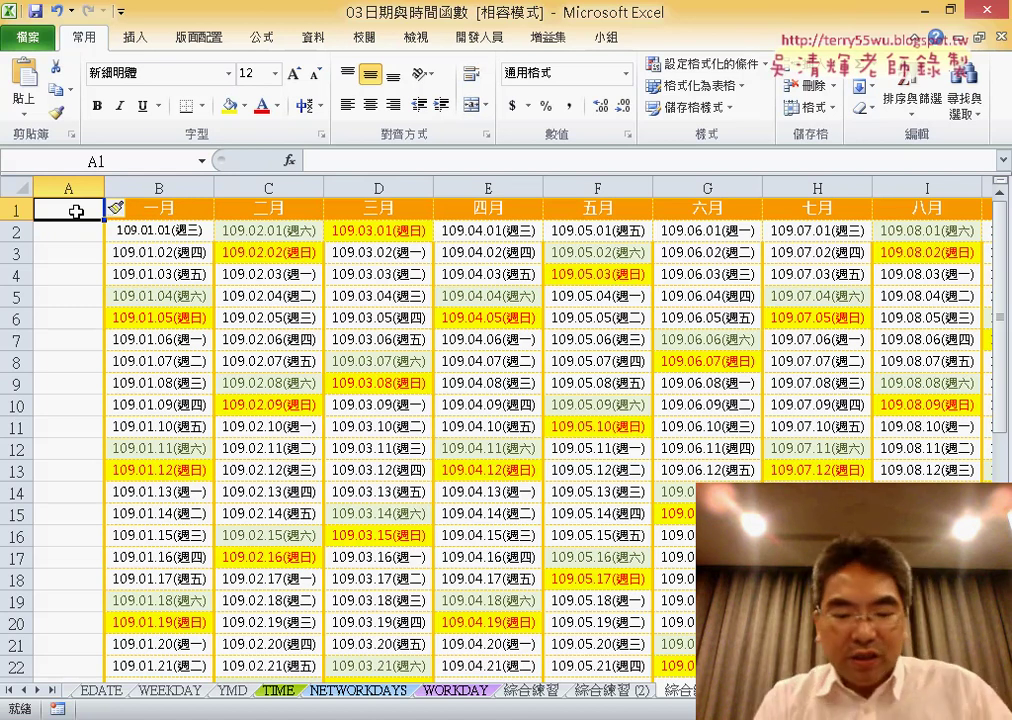
Enter the header NUM in A1 and fill A2:A32 with the series 1 to 31
{"action": "type", "text": "NUM"}
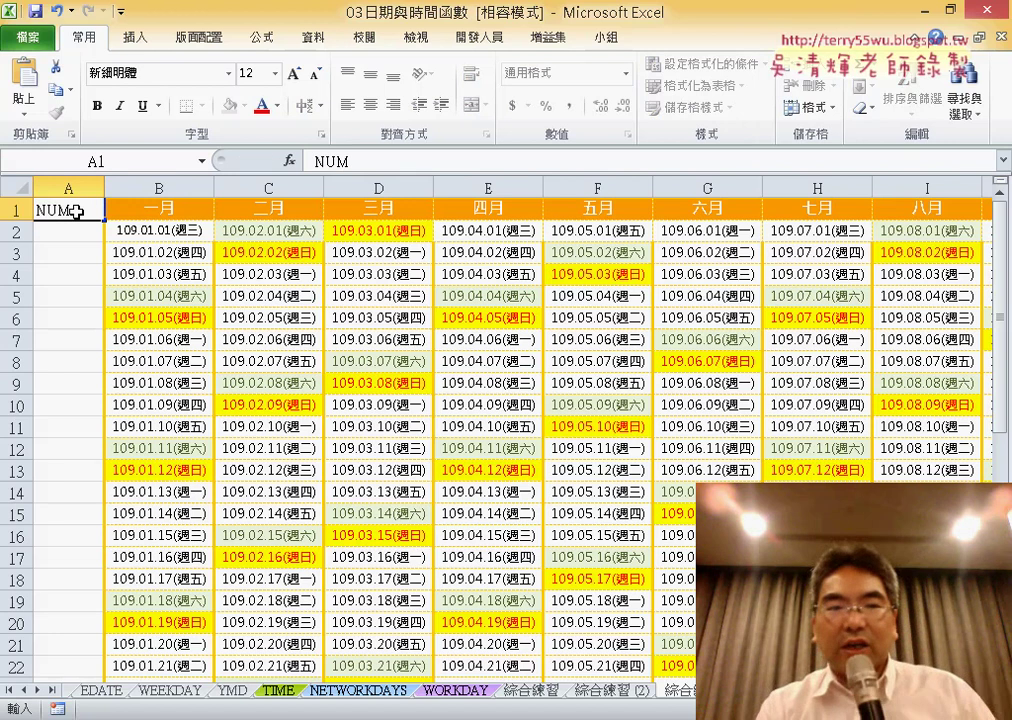
{"action": "key", "text": "Return"}
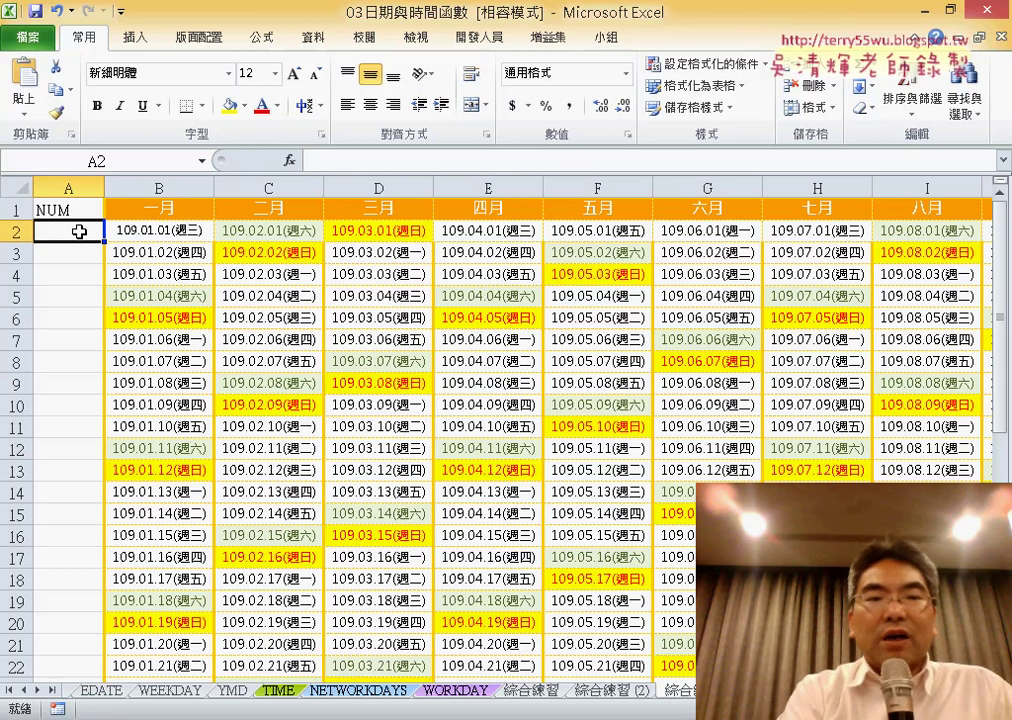
{"action": "type", "text": "1"}
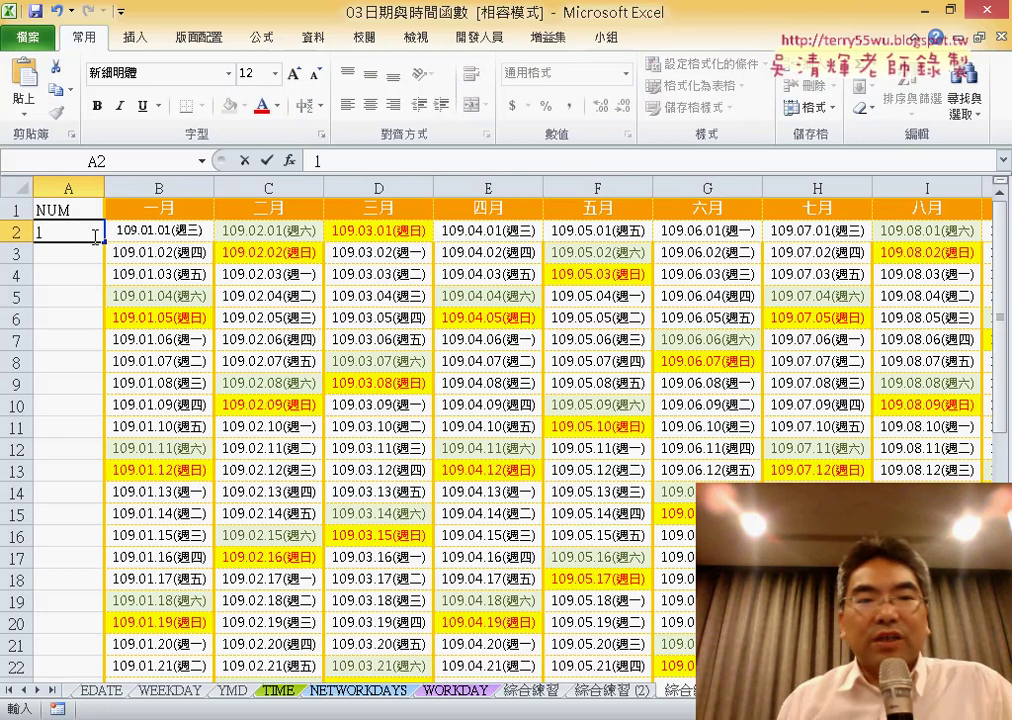
{"action": "left_click_drag", "start_coordinate": [104, 242], "coordinate": [104, 657]}
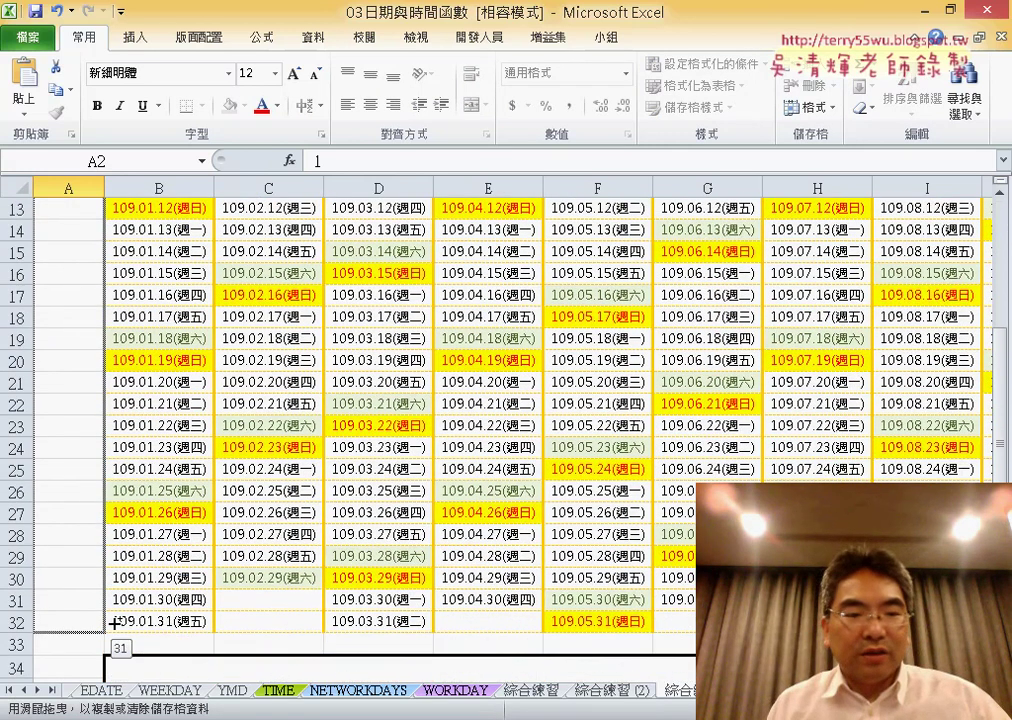
{"action": "left_click_drag", "start_coordinate": [104, 657], "coordinate": [104, 632]}
{"action": "scroll", "coordinate": [208, 549], "scroll_direction": "up", "scroll_amount": 4}
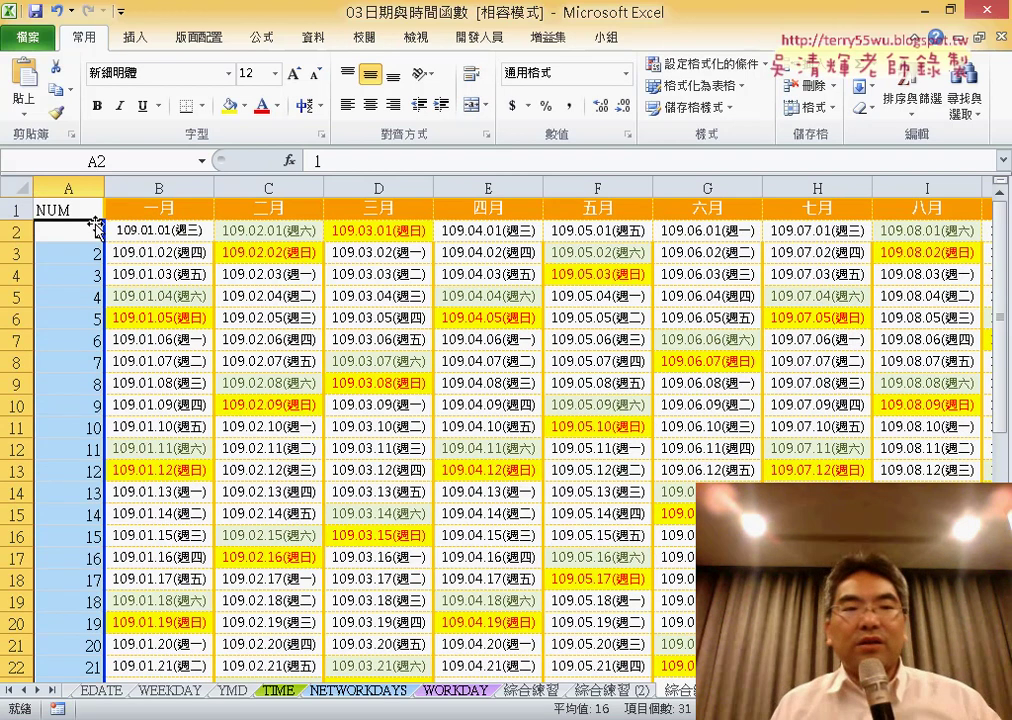
{"action": "scroll", "coordinate": [93, 230], "scroll_direction": "down", "scroll_amount": 5}
{"action": "scroll", "coordinate": [93, 236], "scroll_direction": "down", "scroll_amount": 4}
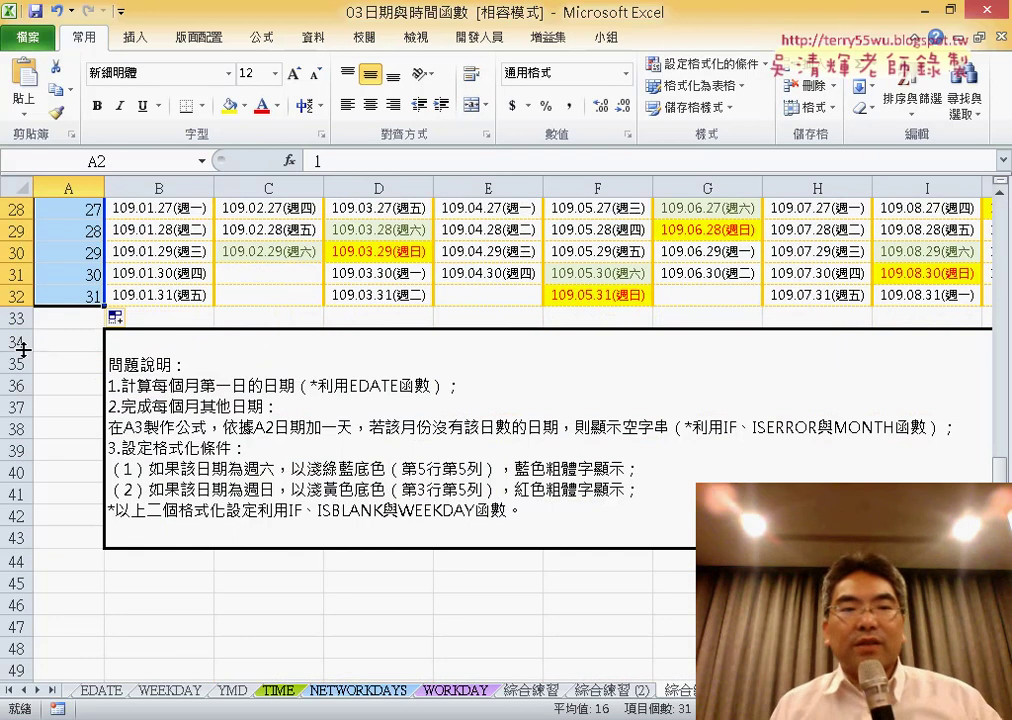
Delete the problem-description rows 34 to 43 below the calendar
{"action": "left_click_drag", "start_coordinate": [13, 340], "coordinate": [13, 537]}
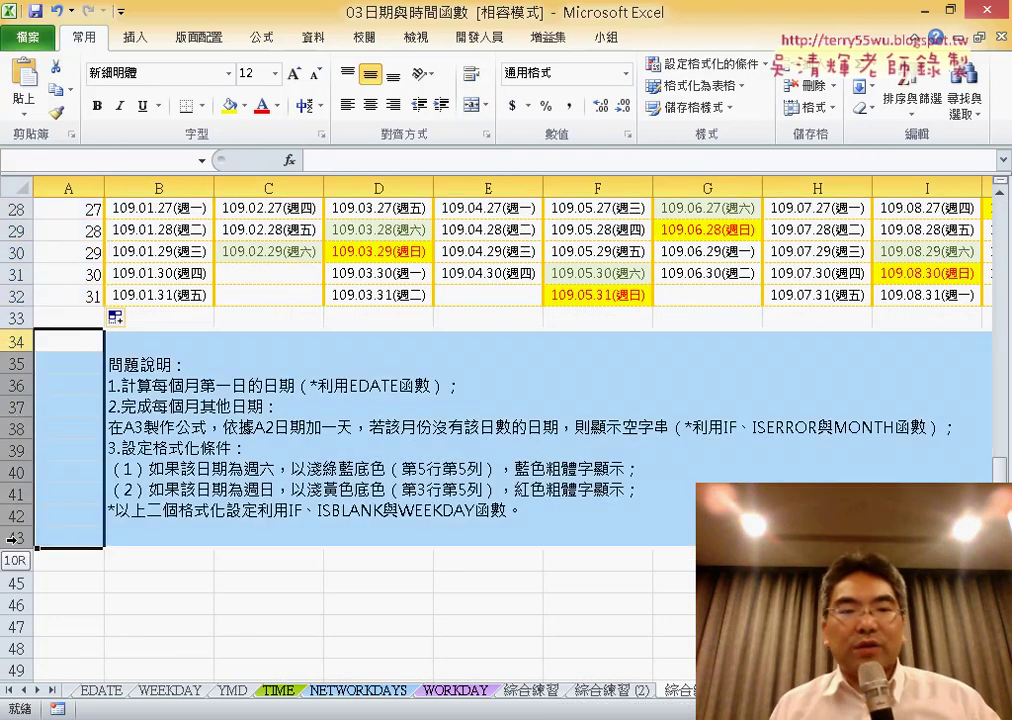
{"action": "right_click", "coordinate": [333, 487]}
{"action": "left_click", "coordinate": [372, 351]}
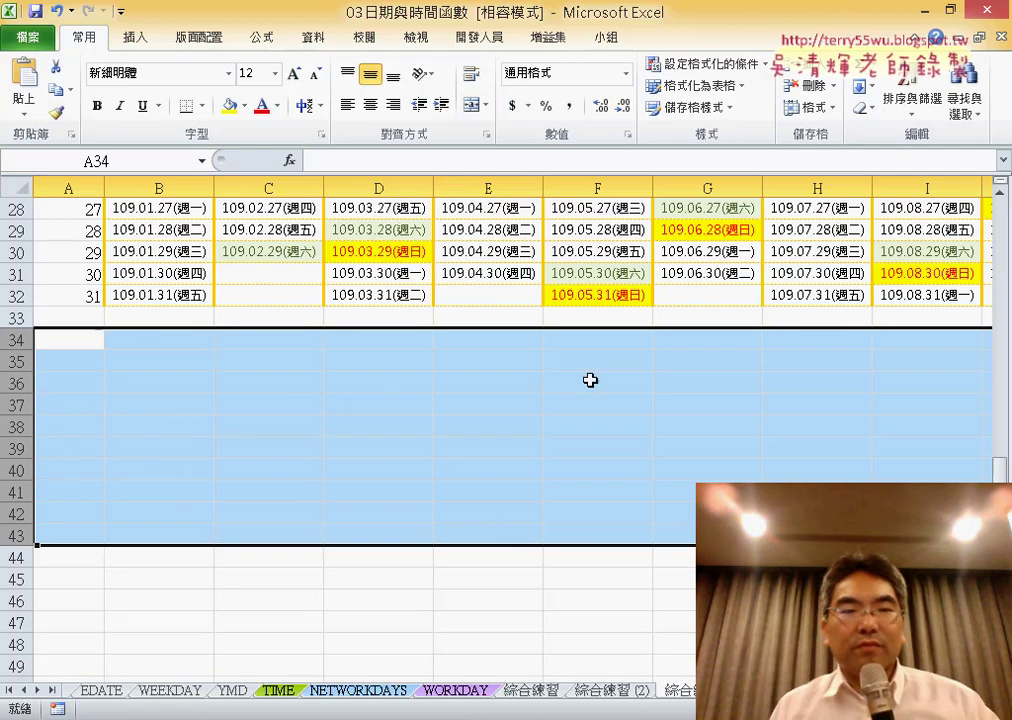
Fill A33:A63 with a second series of numbers 1 to 31
{"action": "left_click", "coordinate": [79, 318]}
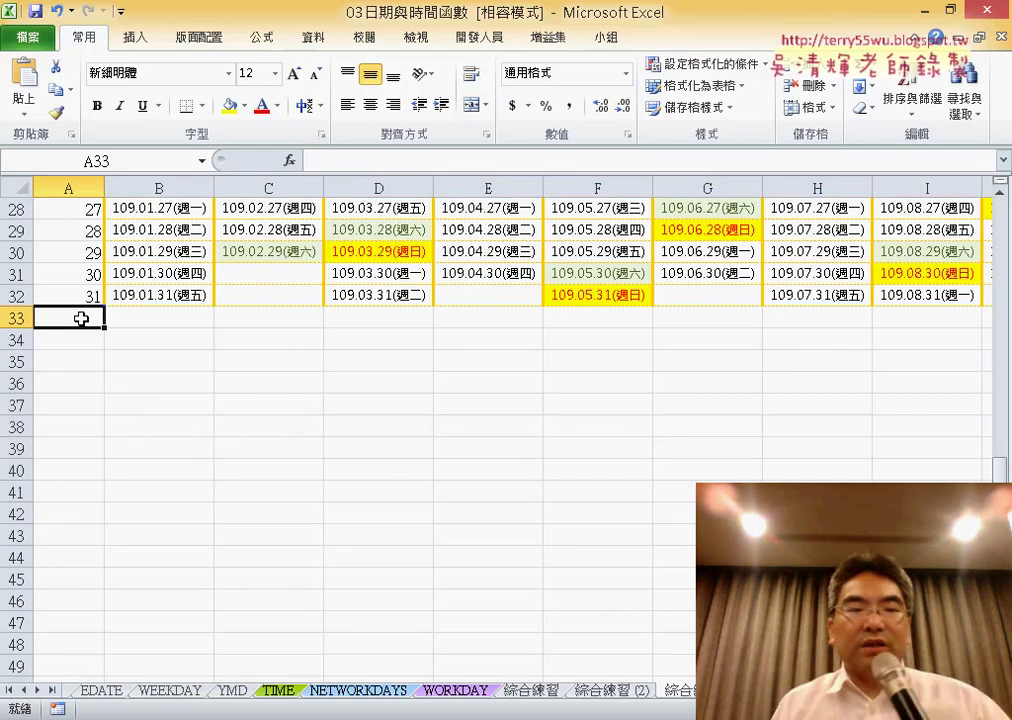
{"action": "type", "text": "1"}
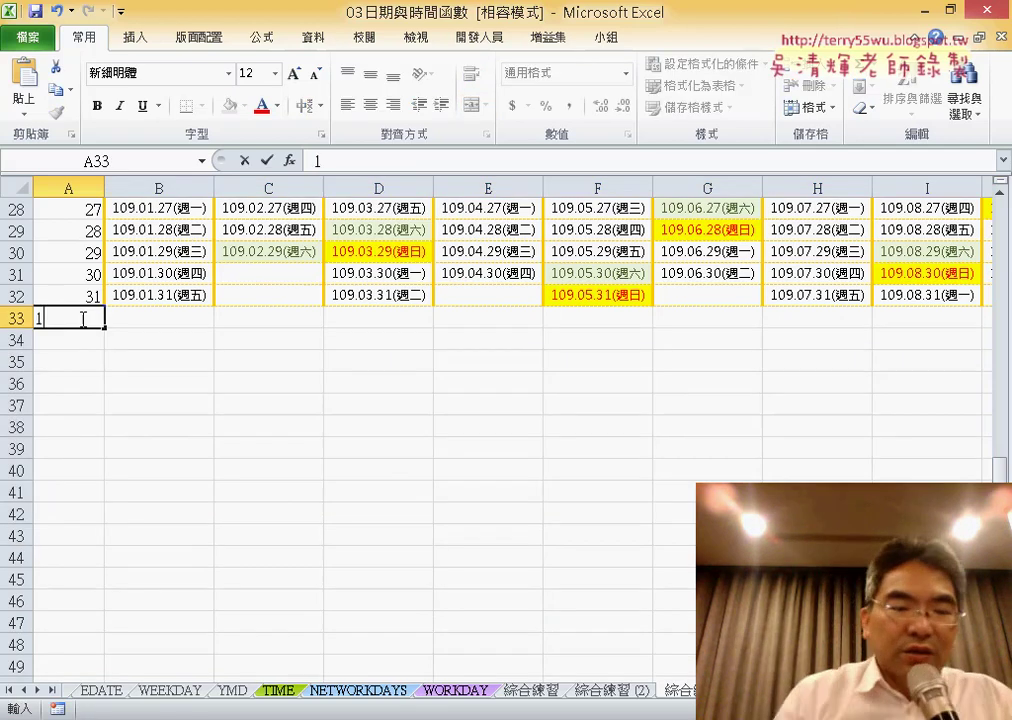
{"action": "left_click_drag", "start_coordinate": [104, 328], "coordinate": [111, 669]}
{"action": "scroll", "coordinate": [210, 525], "scroll_direction": "up", "scroll_amount": 6}
{"action": "scroll", "coordinate": [199, 598], "scroll_direction": "up", "scroll_amount": 4}
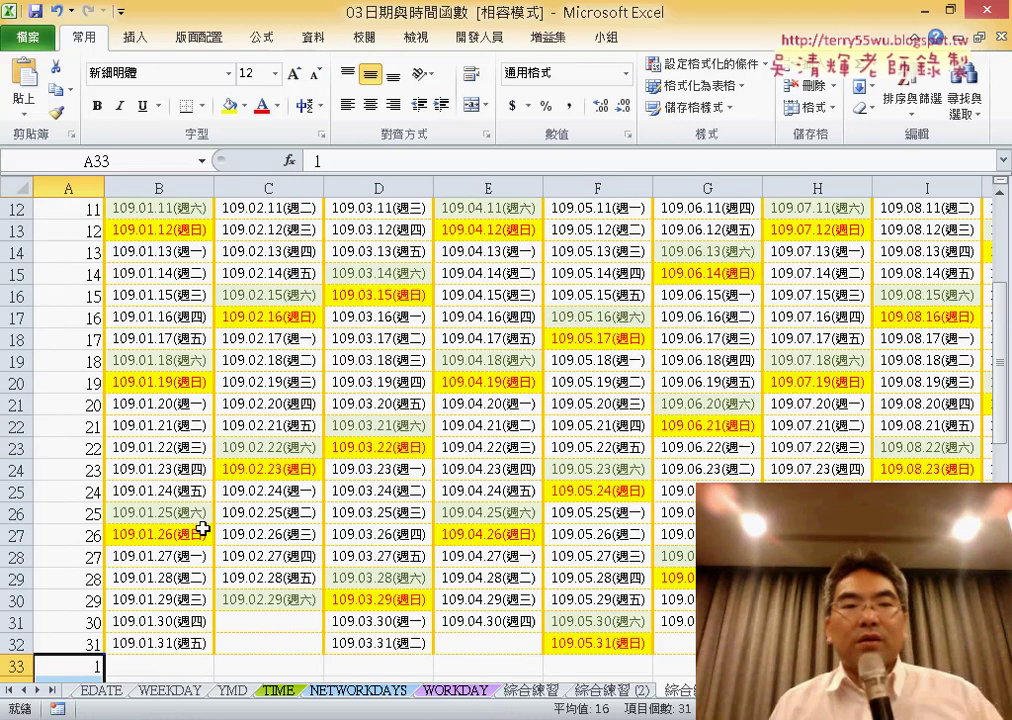
{"action": "scroll", "coordinate": [199, 529], "scroll_direction": "down", "scroll_amount": 5}
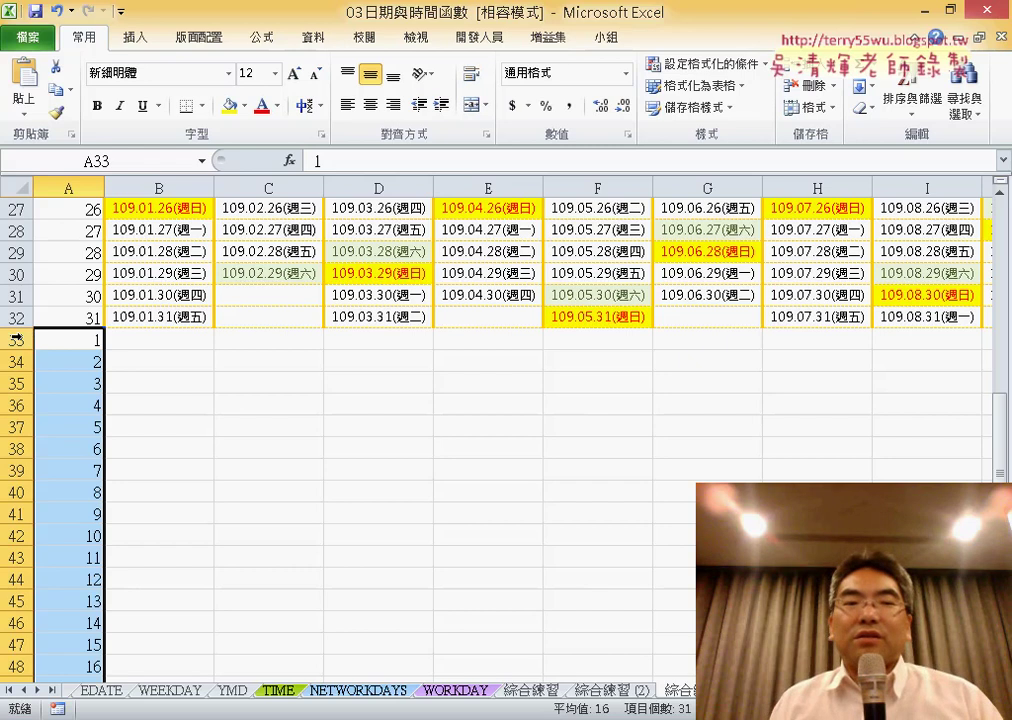
{"action": "scroll", "coordinate": [17, 338], "scroll_direction": "up", "scroll_amount": 5}
{"action": "scroll", "coordinate": [17, 330], "scroll_direction": "up", "scroll_amount": 4}
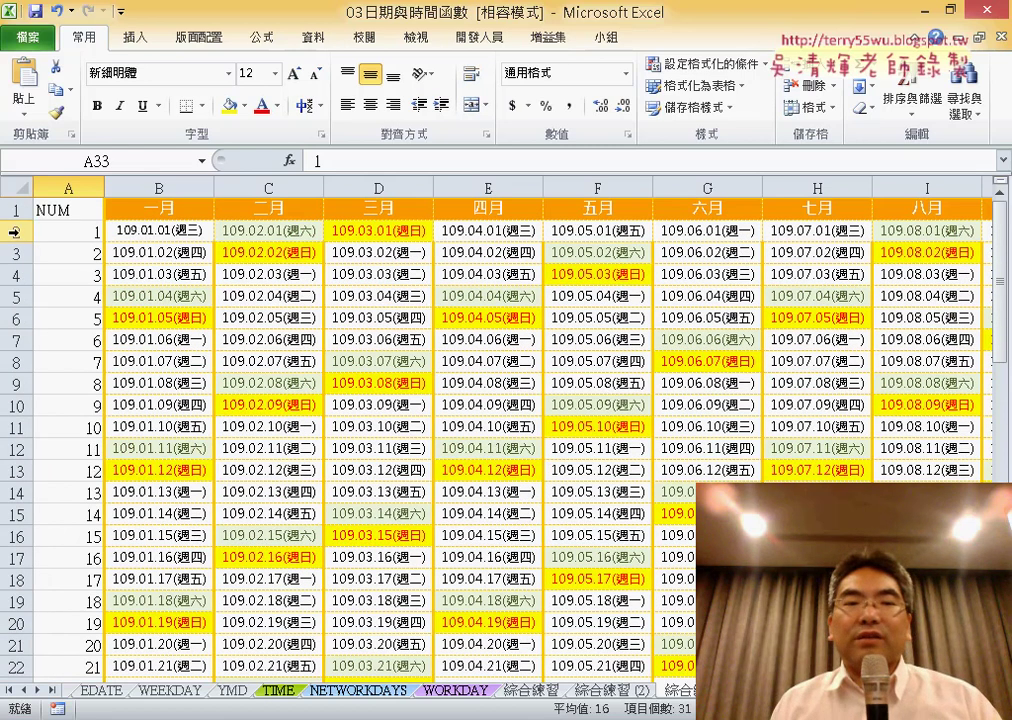
{"action": "left_click_drag", "start_coordinate": [15, 230], "coordinate": [15, 580]}
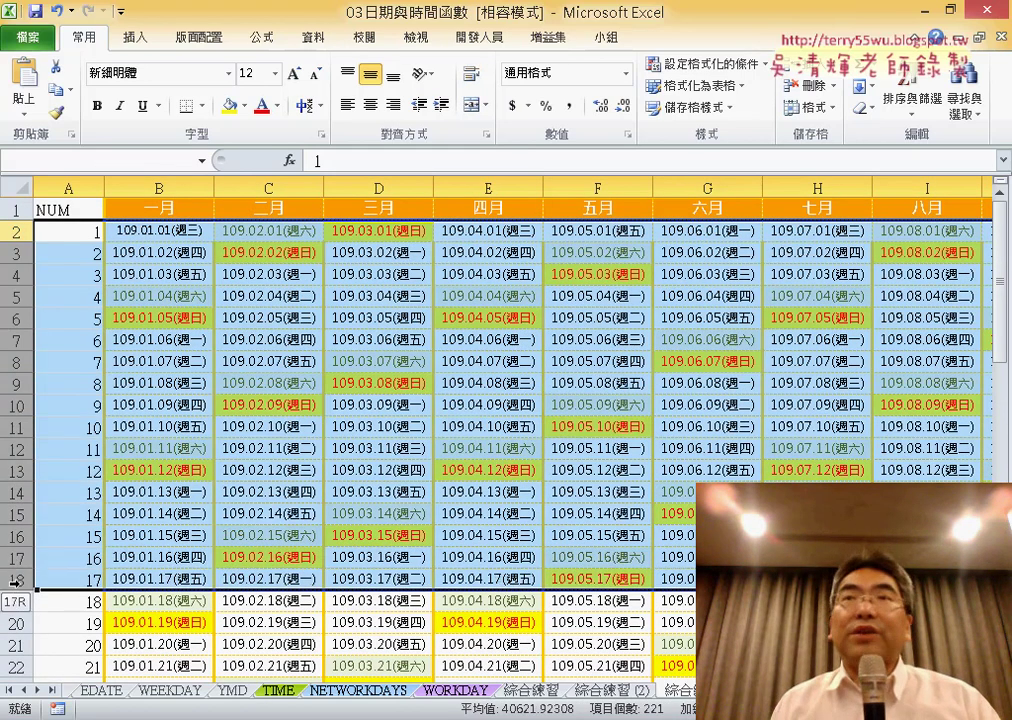
{"action": "scroll", "coordinate": [15, 580], "scroll_direction": "down", "scroll_amount": 4}
{"action": "scroll", "coordinate": [43, 543], "scroll_direction": "down", "scroll_amount": 3}
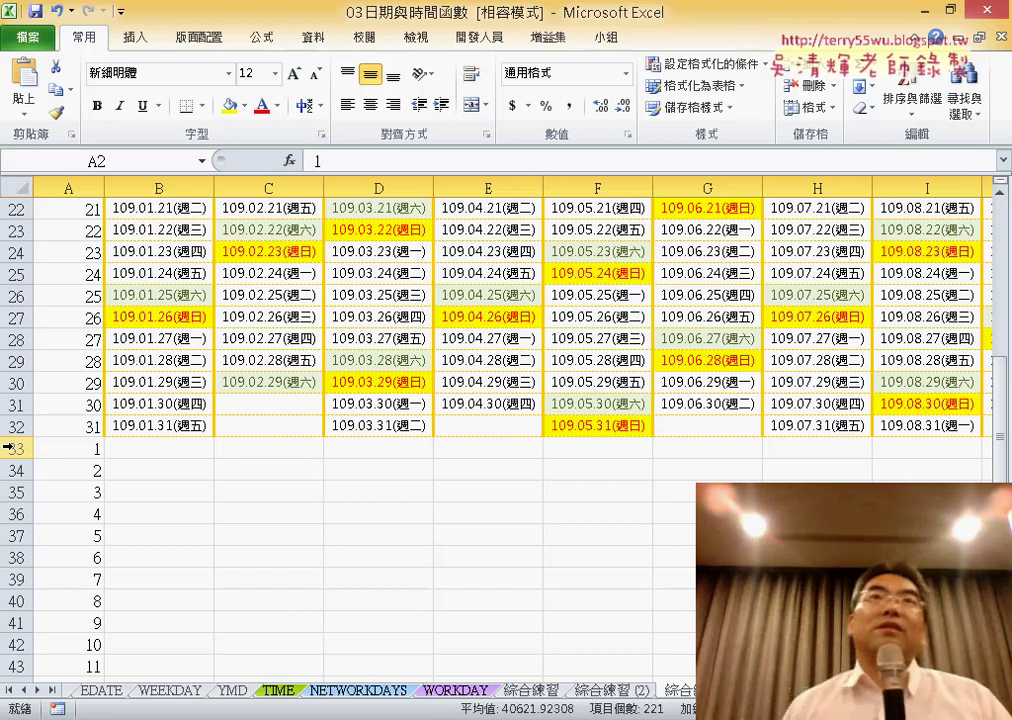
{"action": "scroll", "coordinate": [35, 361], "scroll_direction": "up", "scroll_amount": 4}
{"action": "scroll", "coordinate": [40, 355], "scroll_direction": "up", "scroll_amount": 3}
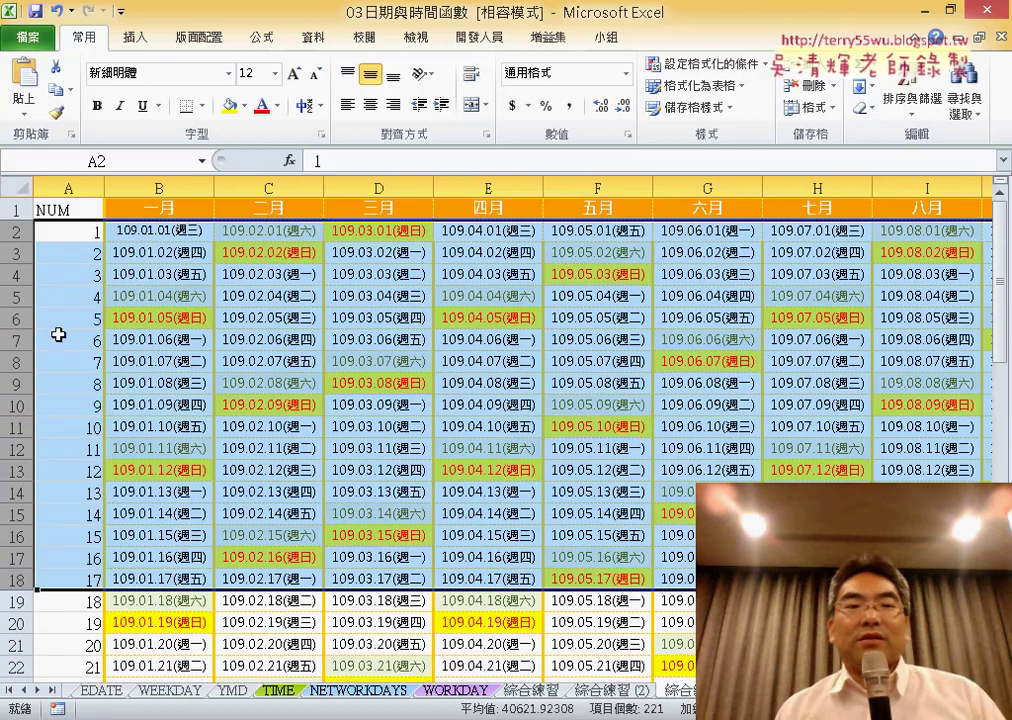
{"action": "left_click", "coordinate": [68, 234]}
{"action": "scroll", "coordinate": [75, 260], "scroll_direction": "down", "scroll_amount": 4}
{"action": "scroll", "coordinate": [85, 350], "scroll_direction": "down", "scroll_amount": 4}
{"action": "left_click", "coordinate": [87, 384]}
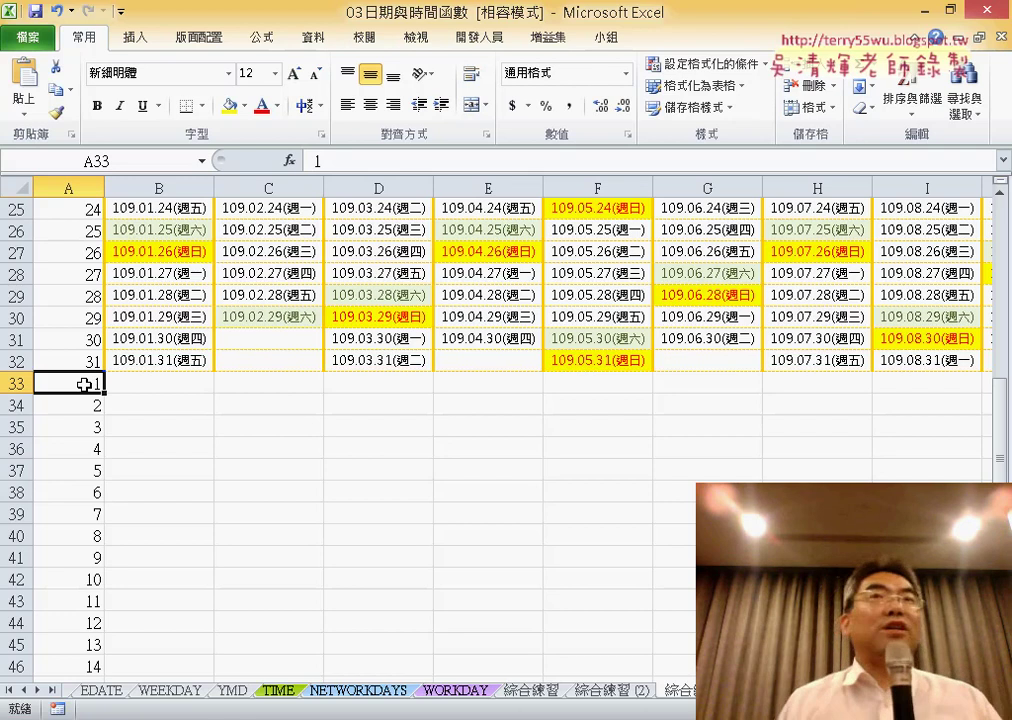
{"action": "left_click", "coordinate": [74, 187]}
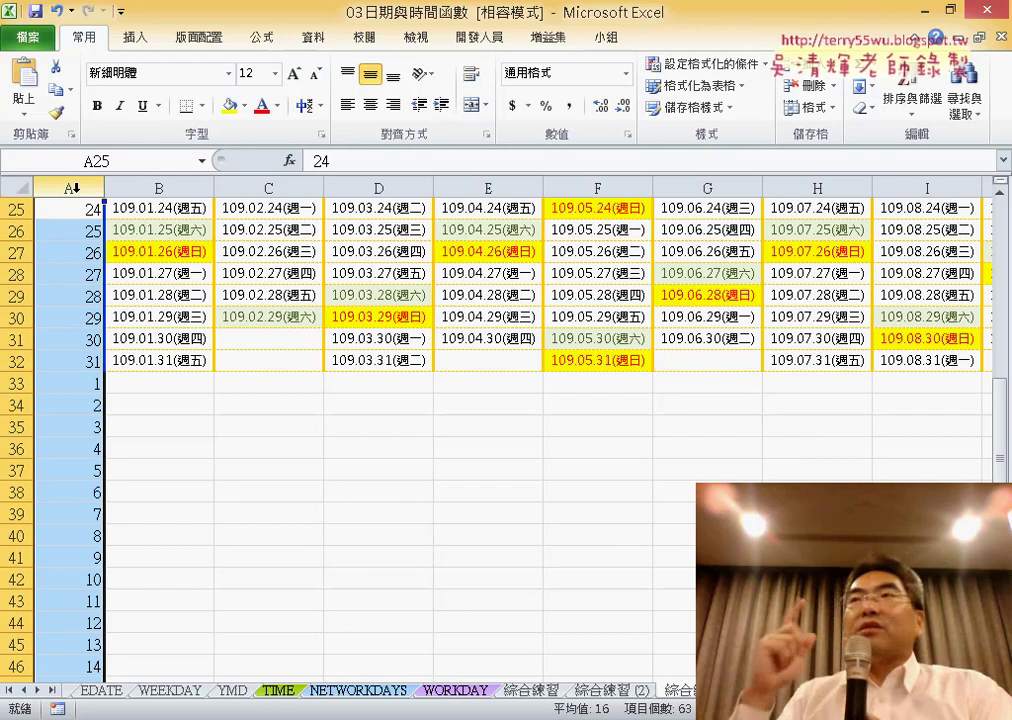
{"action": "scroll", "coordinate": [75, 187], "scroll_direction": "up", "scroll_amount": 4}
{"action": "scroll", "coordinate": [75, 187], "scroll_direction": "up", "scroll_amount": 4}
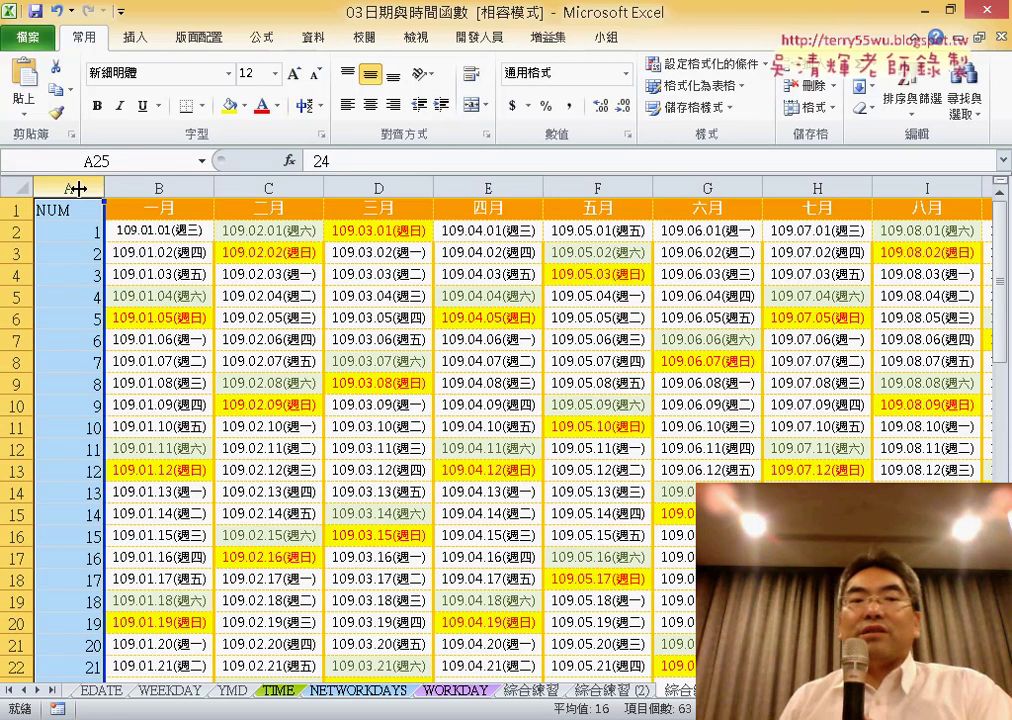
{"action": "left_click", "coordinate": [181, 256]}
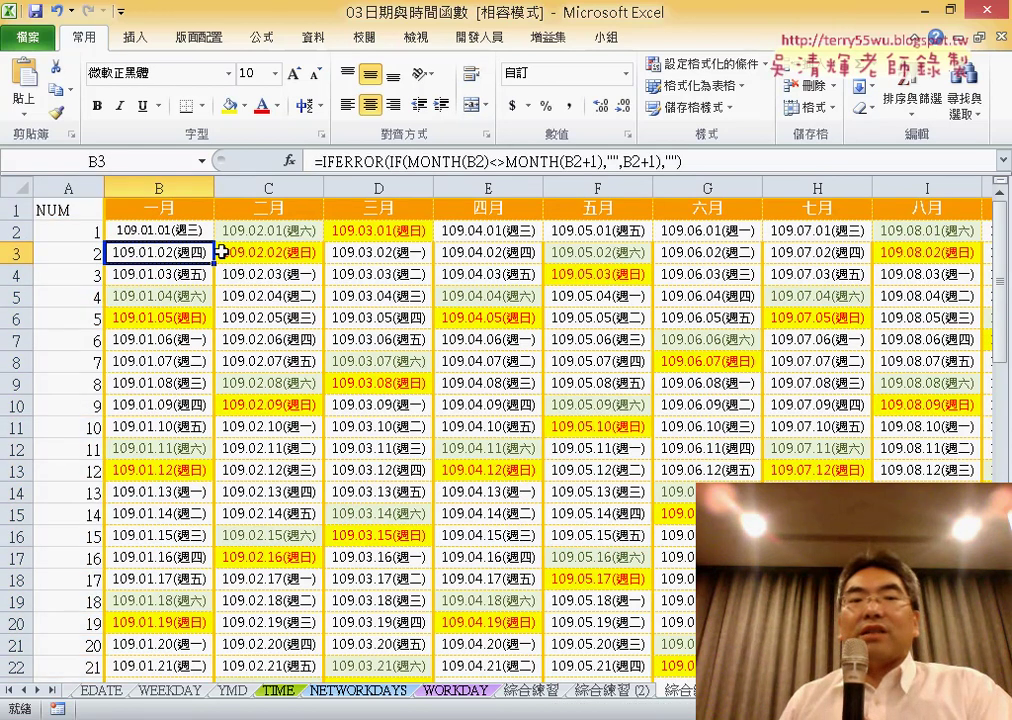
{"action": "left_click", "coordinate": [267, 235]}
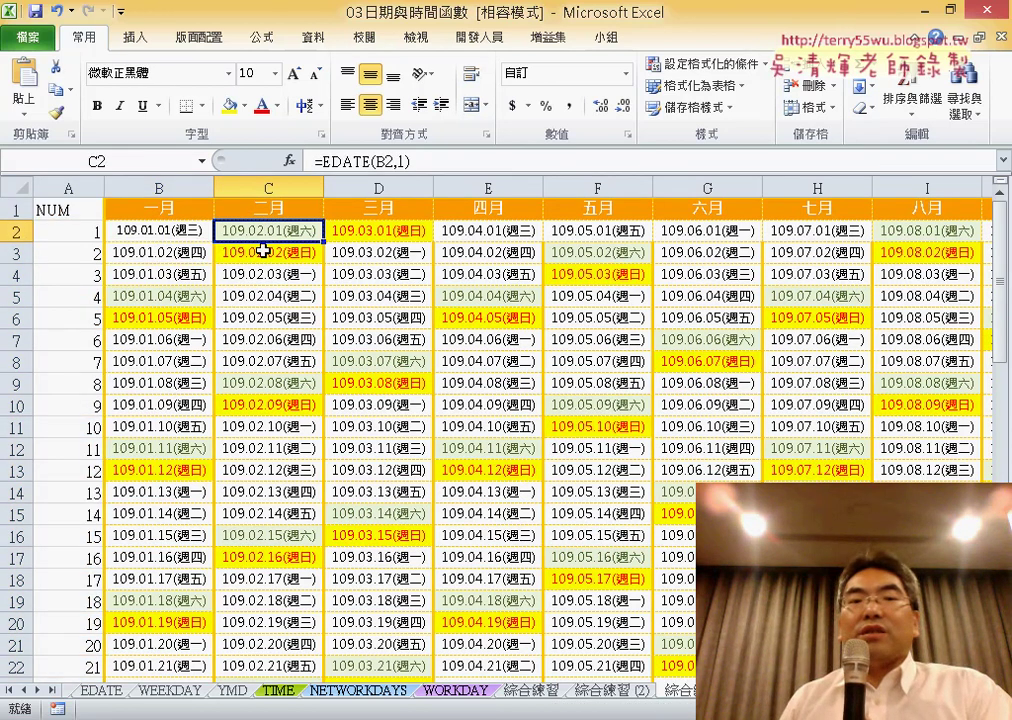
{"action": "left_click", "coordinate": [262, 251]}
{"action": "left_click", "coordinate": [189, 229]}
{"action": "left_click", "coordinate": [245, 239]}
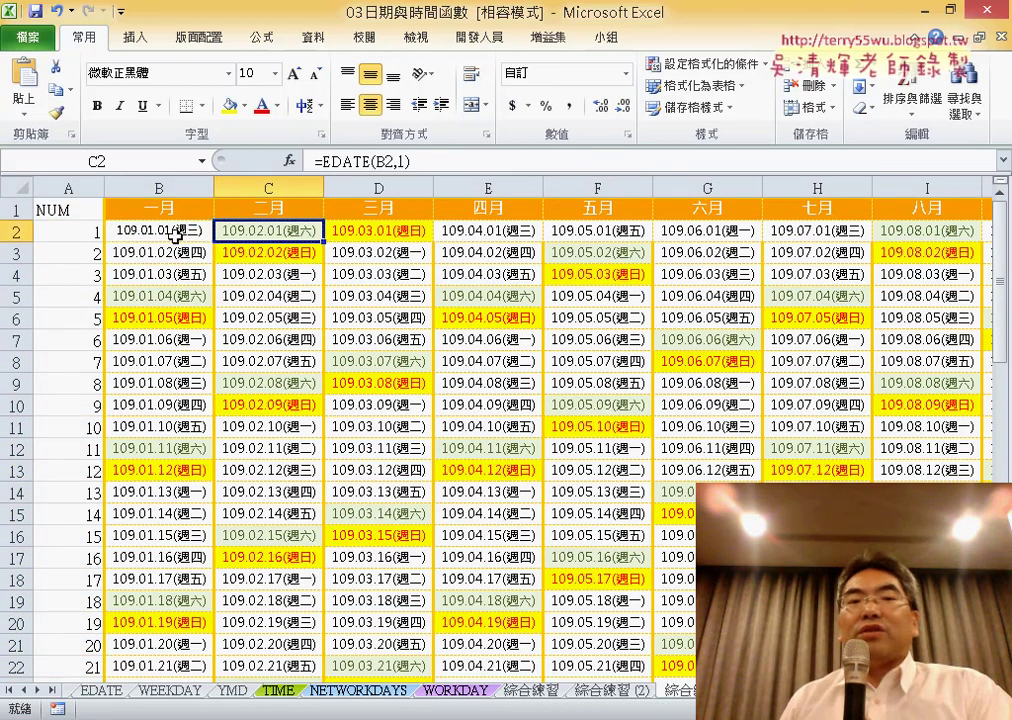
{"action": "left_click", "coordinate": [165, 254]}
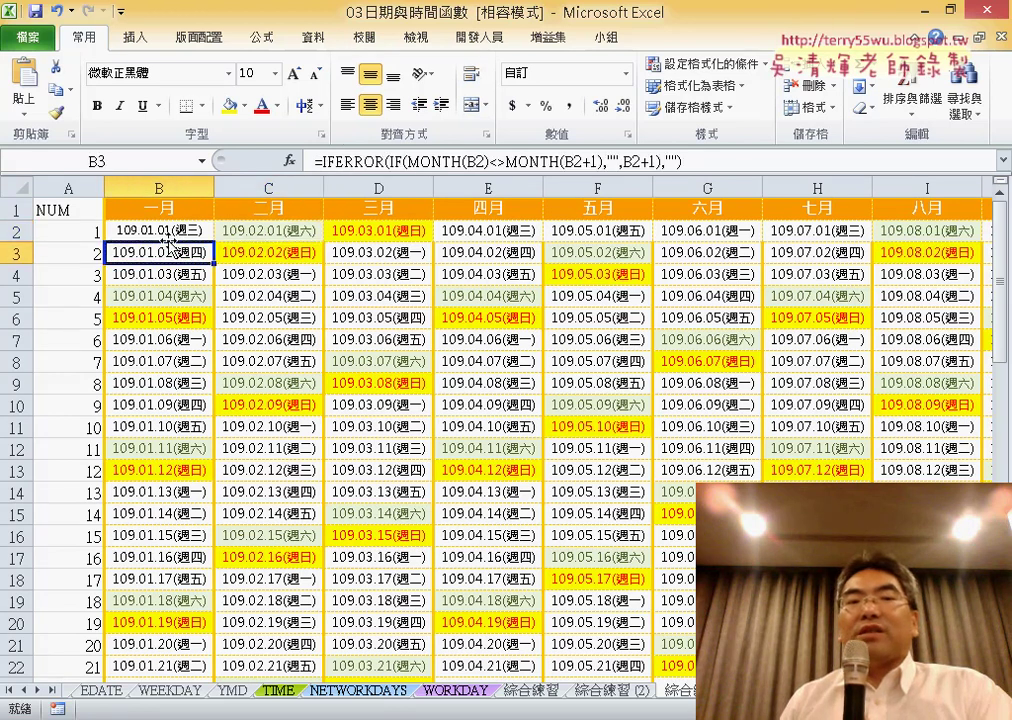
{"action": "left_click", "coordinate": [170, 230]}
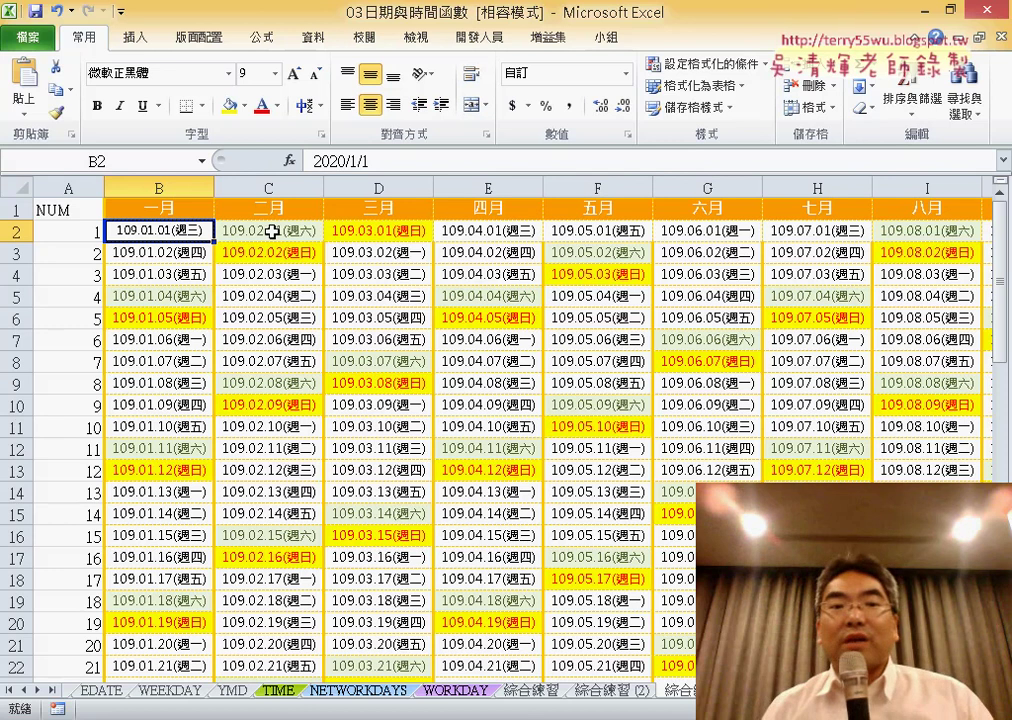
{"action": "left_click", "coordinate": [271, 231]}
{"action": "left_click", "coordinate": [174, 229]}
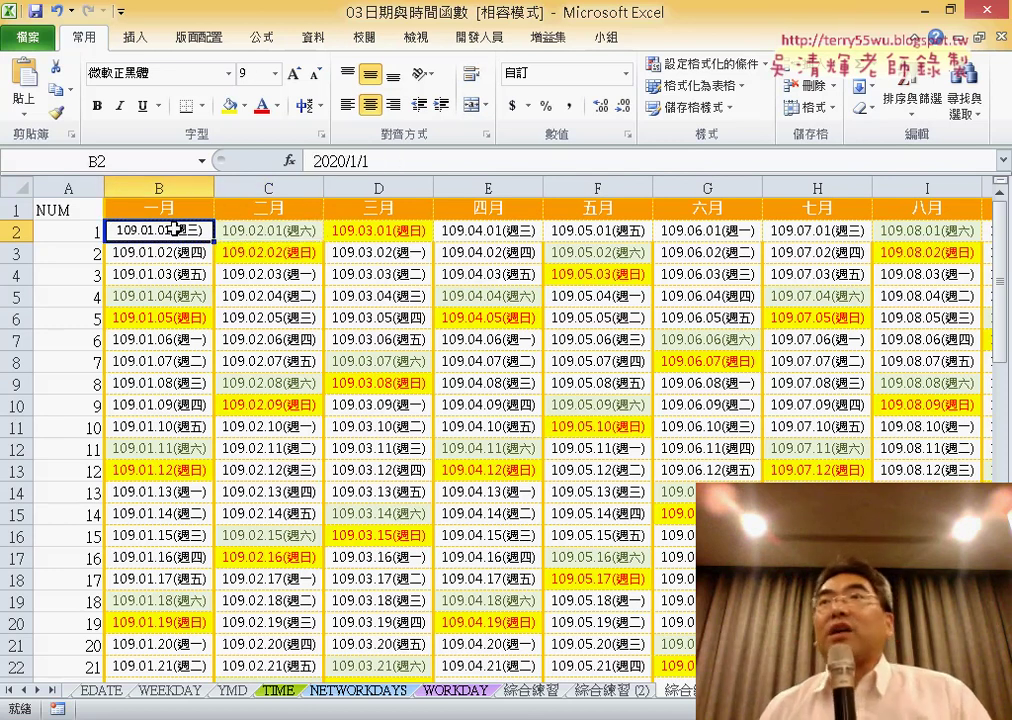
{"action": "left_click", "coordinate": [175, 254]}
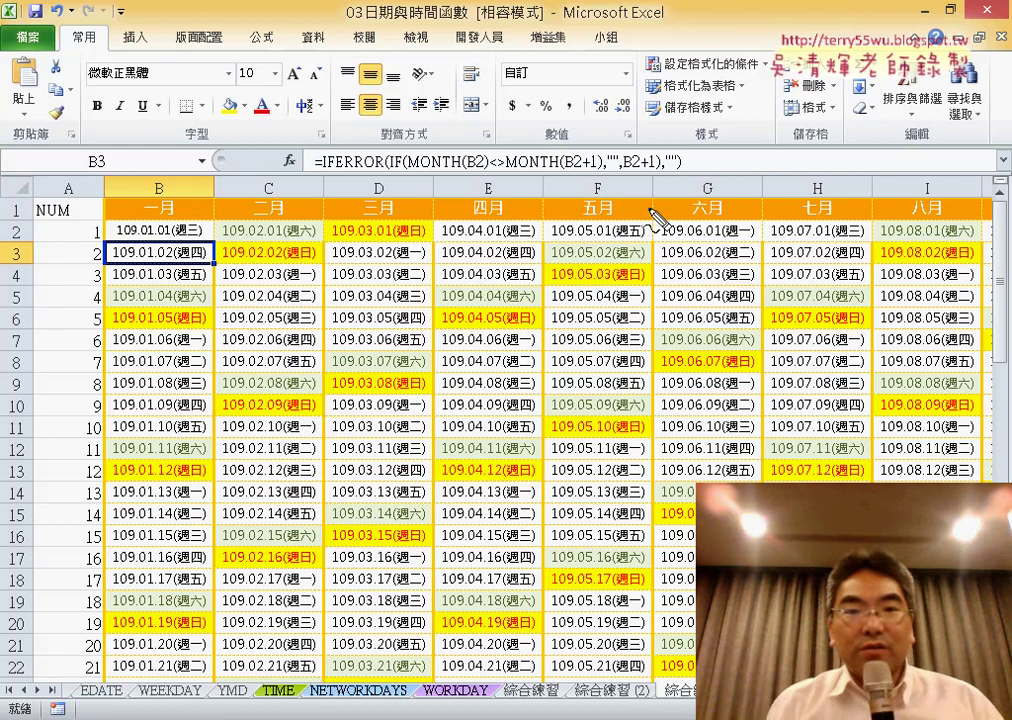
{"action": "left_click_drag", "start_coordinate": [651, 178], "coordinate": [521, 178]}
{"action": "left_click_drag", "start_coordinate": [295, 172], "coordinate": [612, 174]}
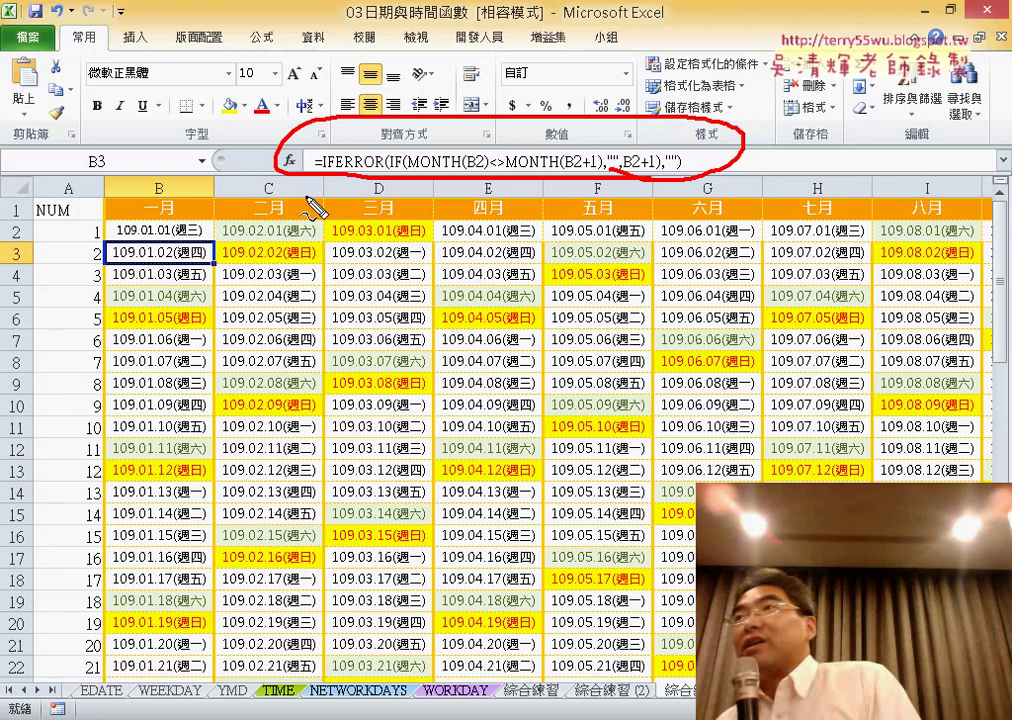
{"action": "key", "text": "Escape"}
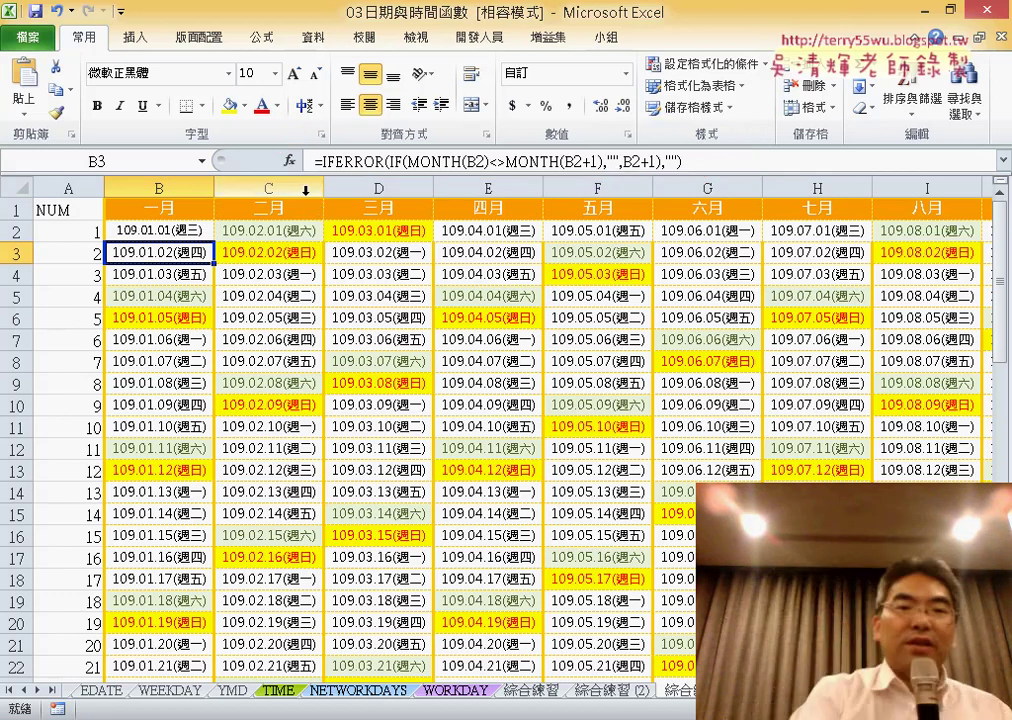
{"action": "left_click", "coordinate": [157, 232]}
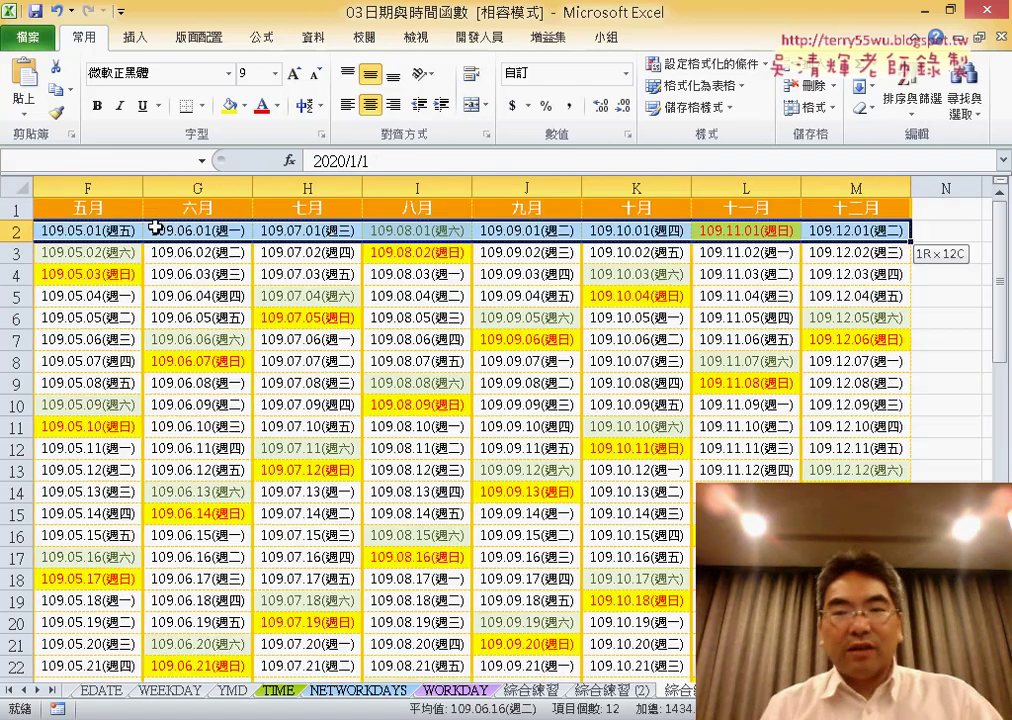
Extend the selection to B2:M32 and copy all the calendar dates
{"action": "key", "text": "ctrl+shift+Down"}
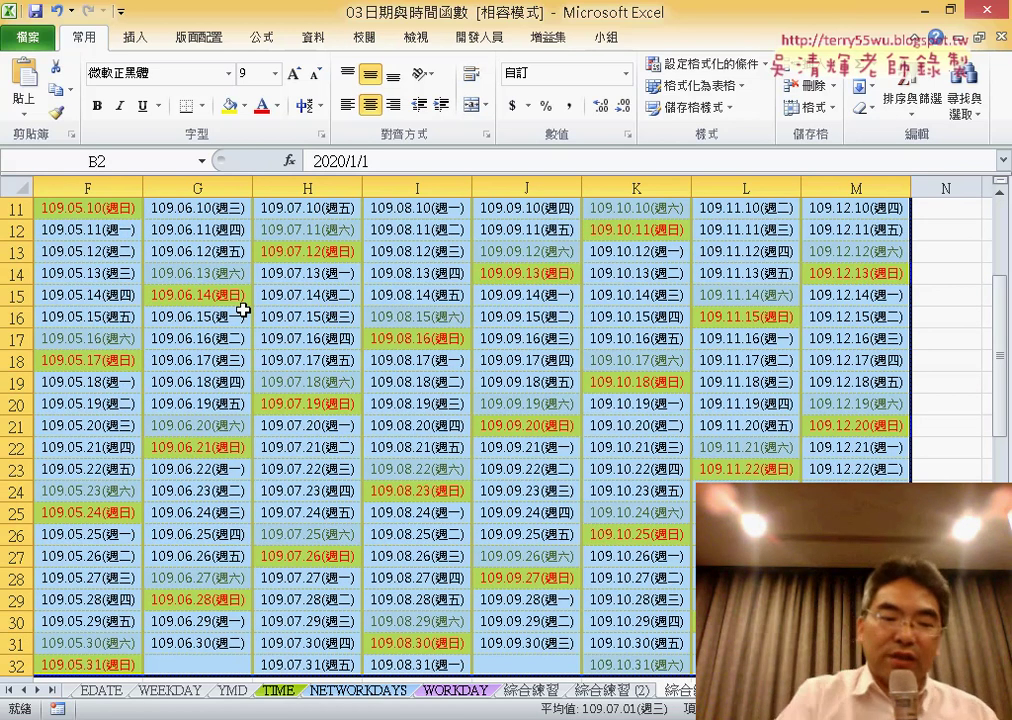
{"action": "key", "text": "ctrl+c"}
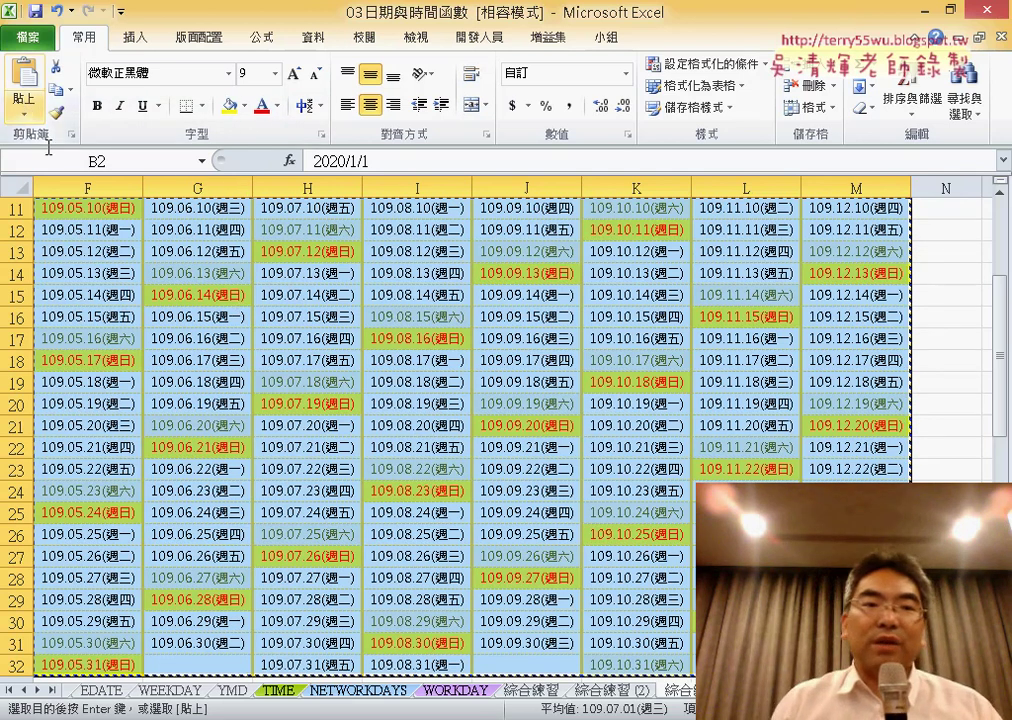
{"action": "right_click", "coordinate": [298, 257]}
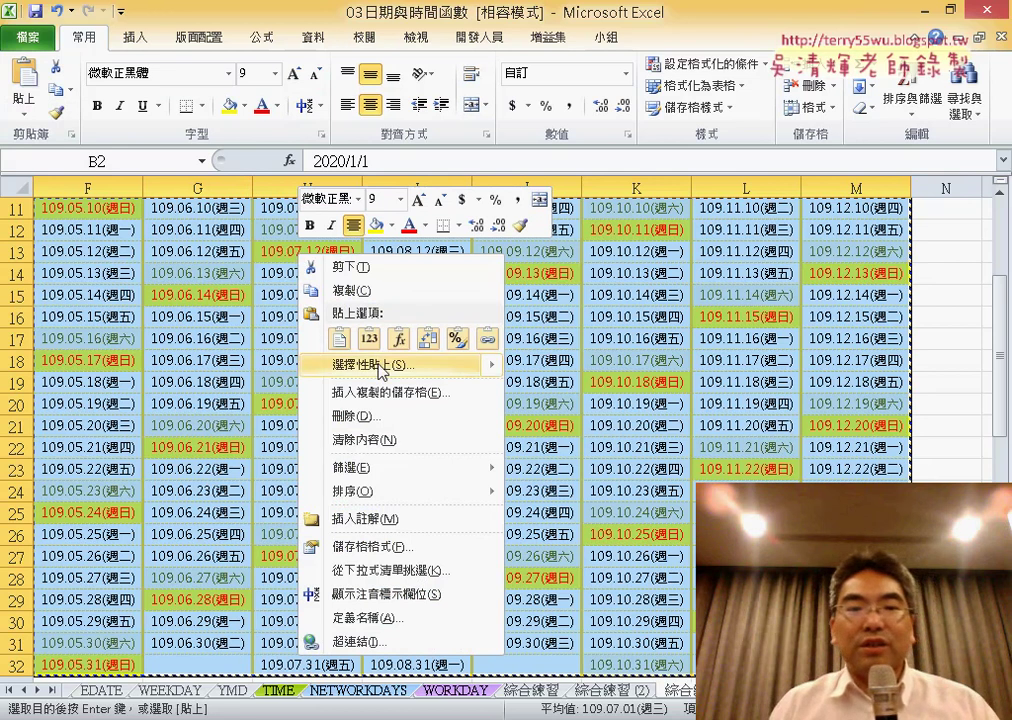
{"action": "mouse_move", "coordinate": [372, 365]}
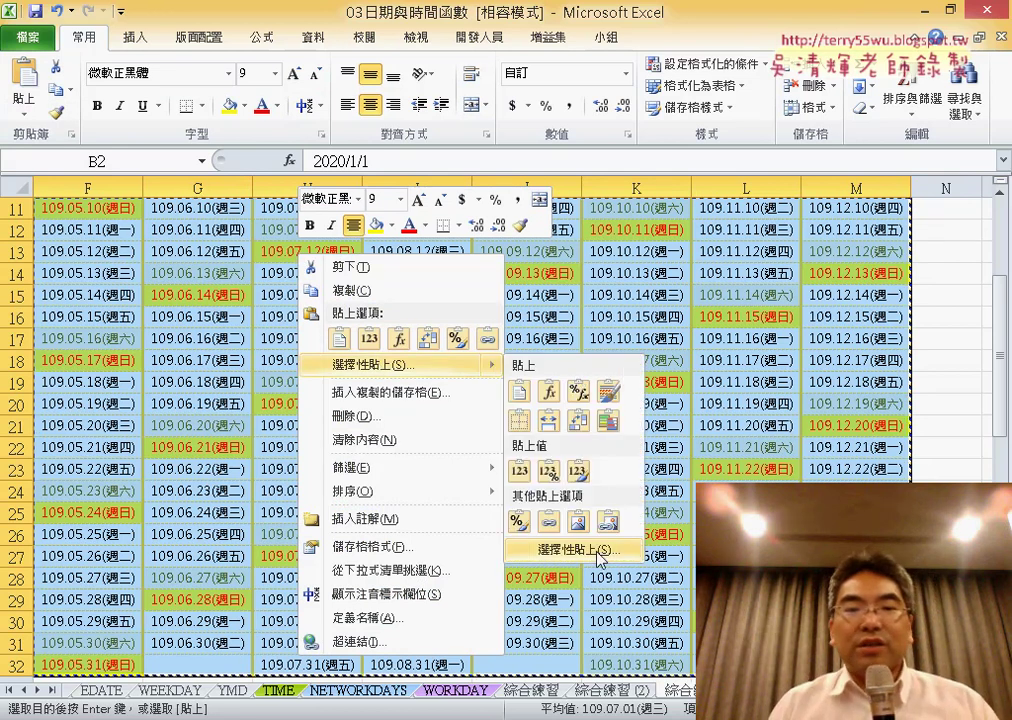
Paste the copied calendar back onto B2:M32 as values only
{"action": "left_click", "coordinate": [596, 549]}
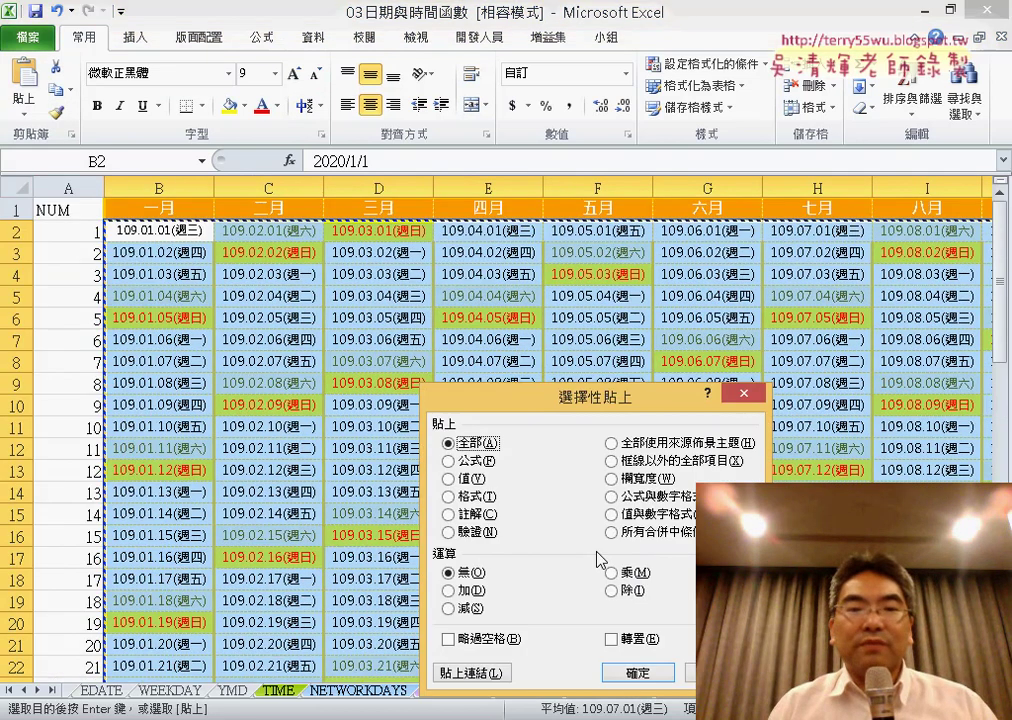
{"action": "left_click_drag", "start_coordinate": [553, 397], "coordinate": [578, 85]}
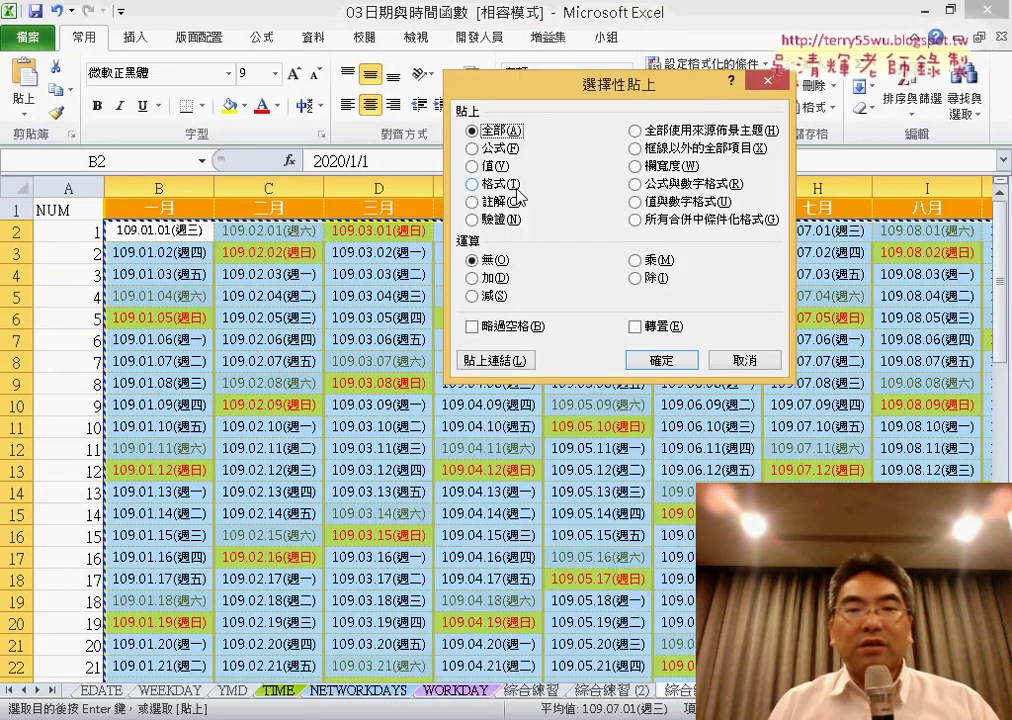
{"action": "left_click", "coordinate": [494, 167]}
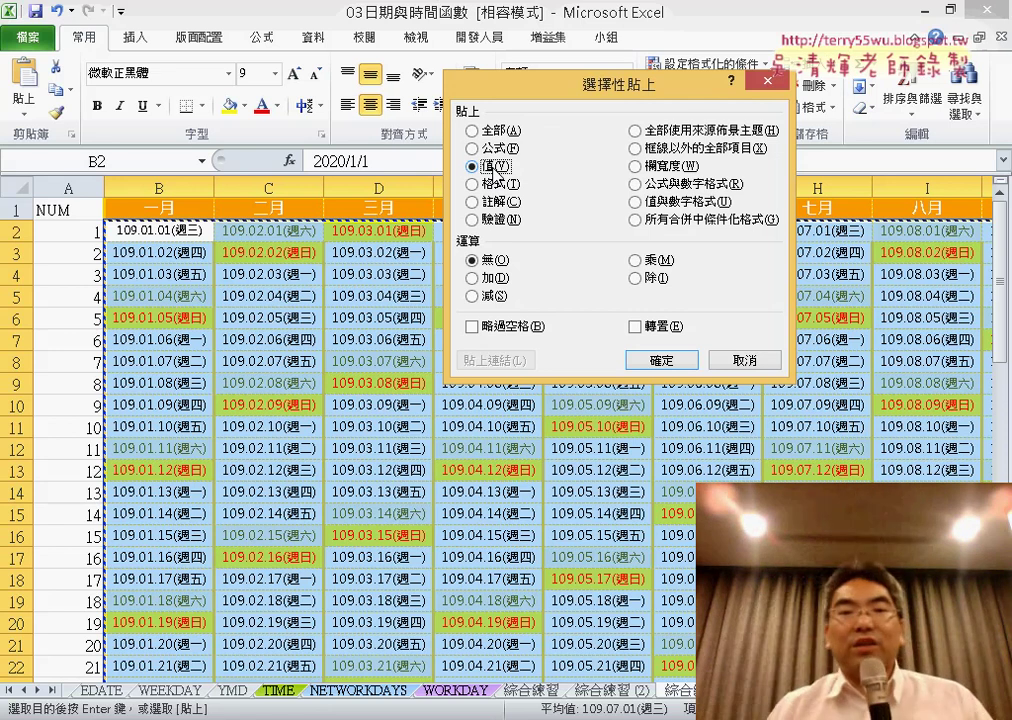
{"action": "left_click", "coordinate": [661, 362]}
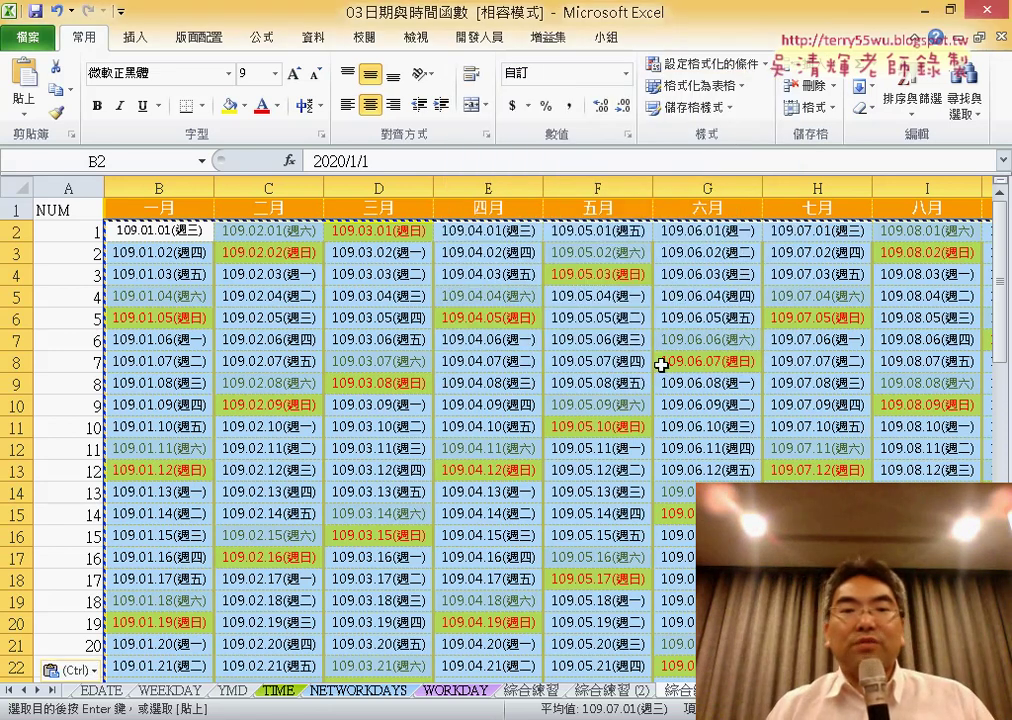
Confirm B3 holds the plain date 2020/1/2, then select A1 and show the Data ribbon
{"action": "left_click", "coordinate": [183, 256]}
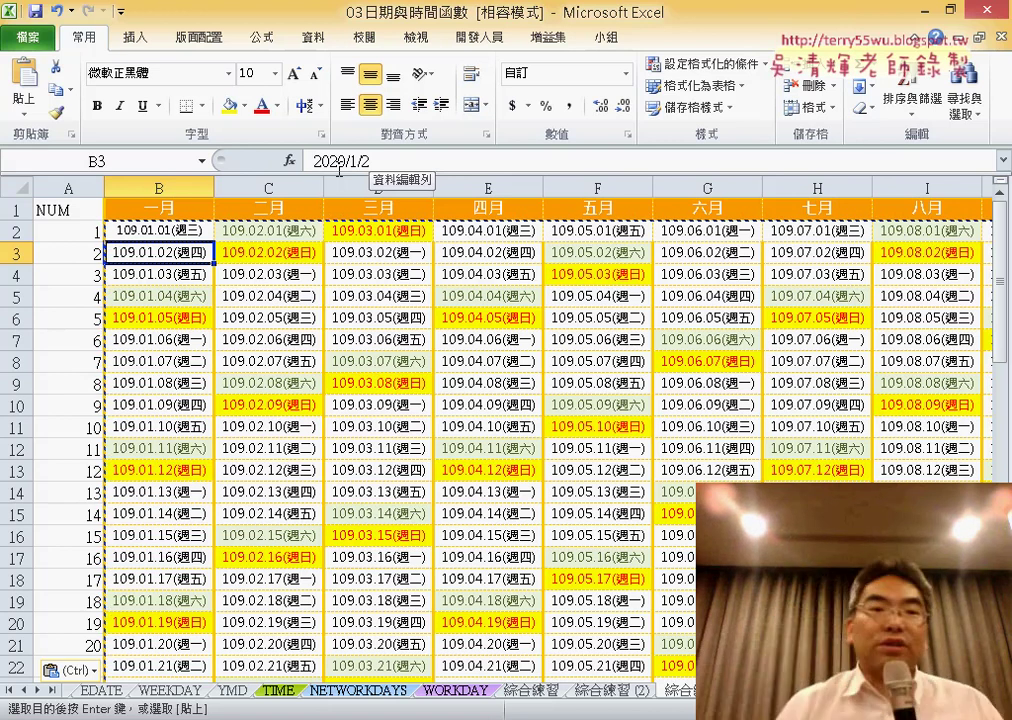
{"action": "left_click", "coordinate": [72, 210]}
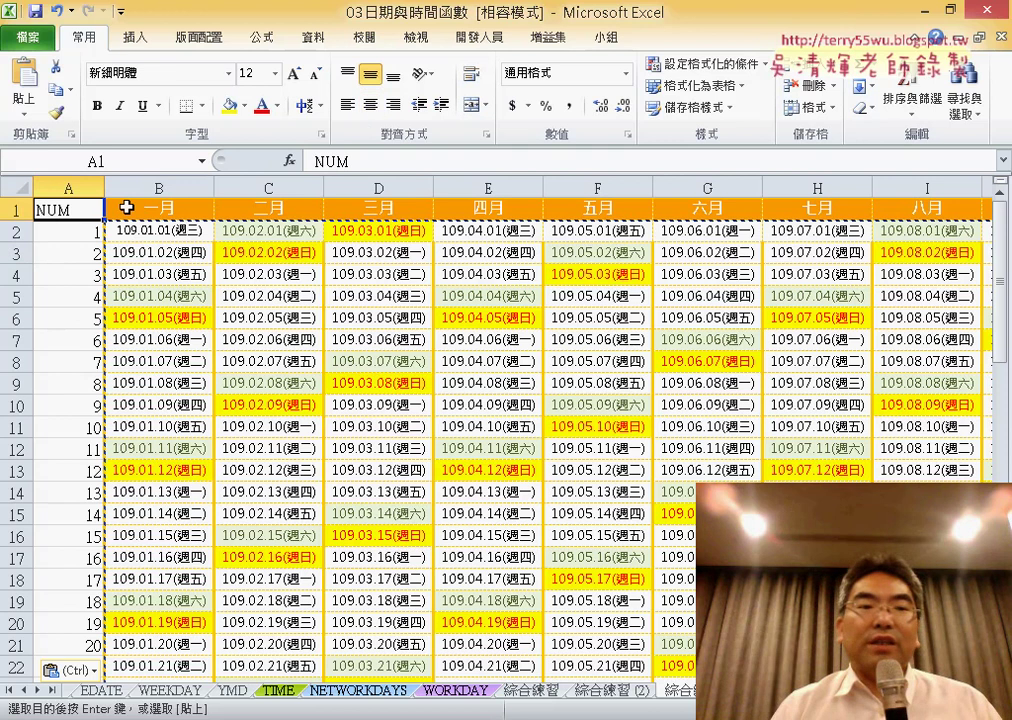
{"action": "left_click", "coordinate": [313, 38]}
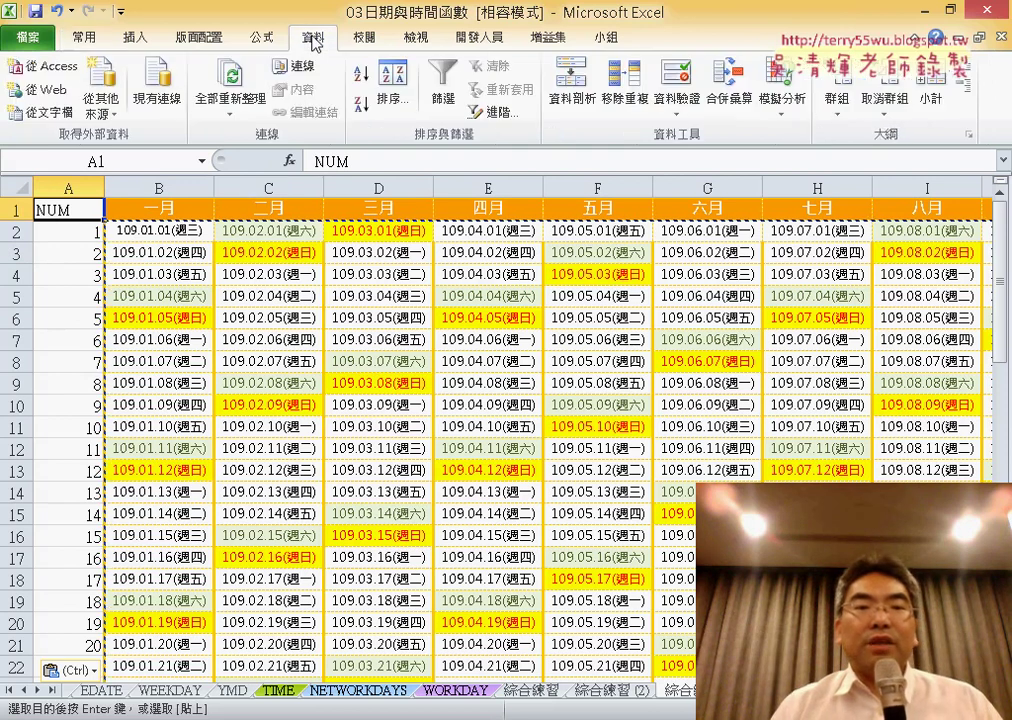
Sort the calendar range ascending on the NUM column's cell values
{"action": "left_click", "coordinate": [385, 108]}
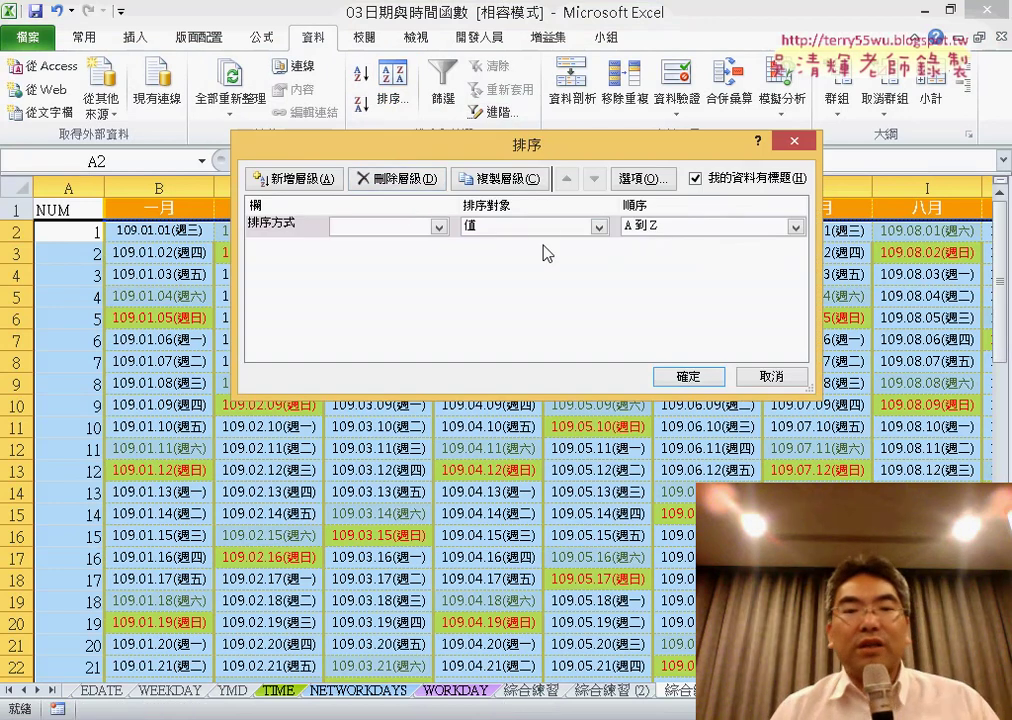
{"action": "left_click", "coordinate": [384, 226]}
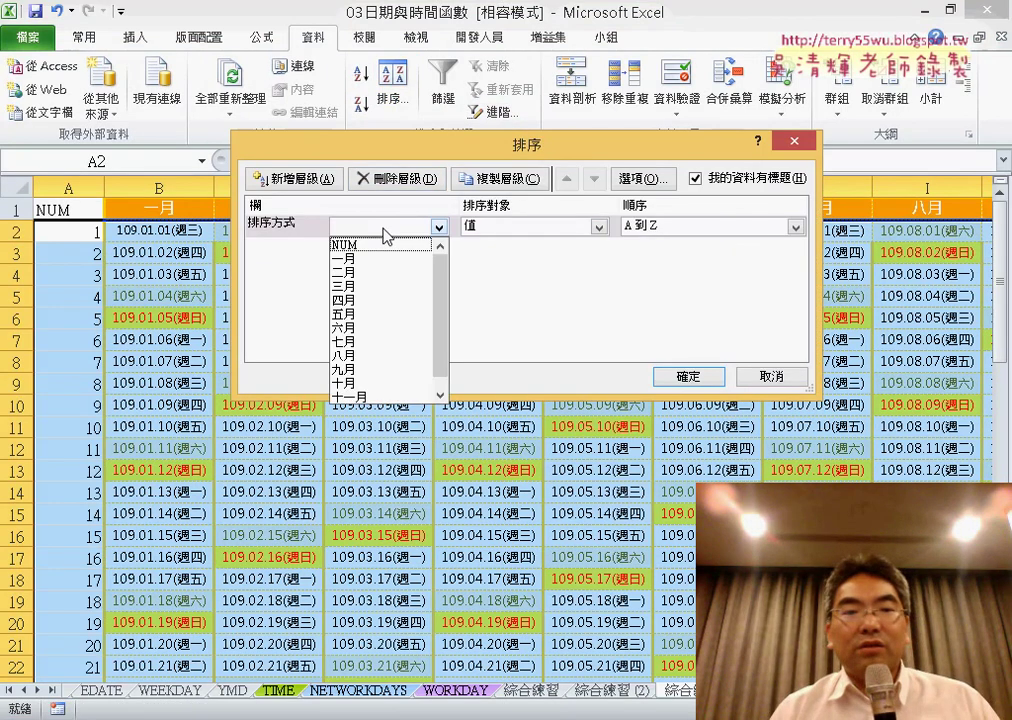
{"action": "left_click", "coordinate": [376, 244]}
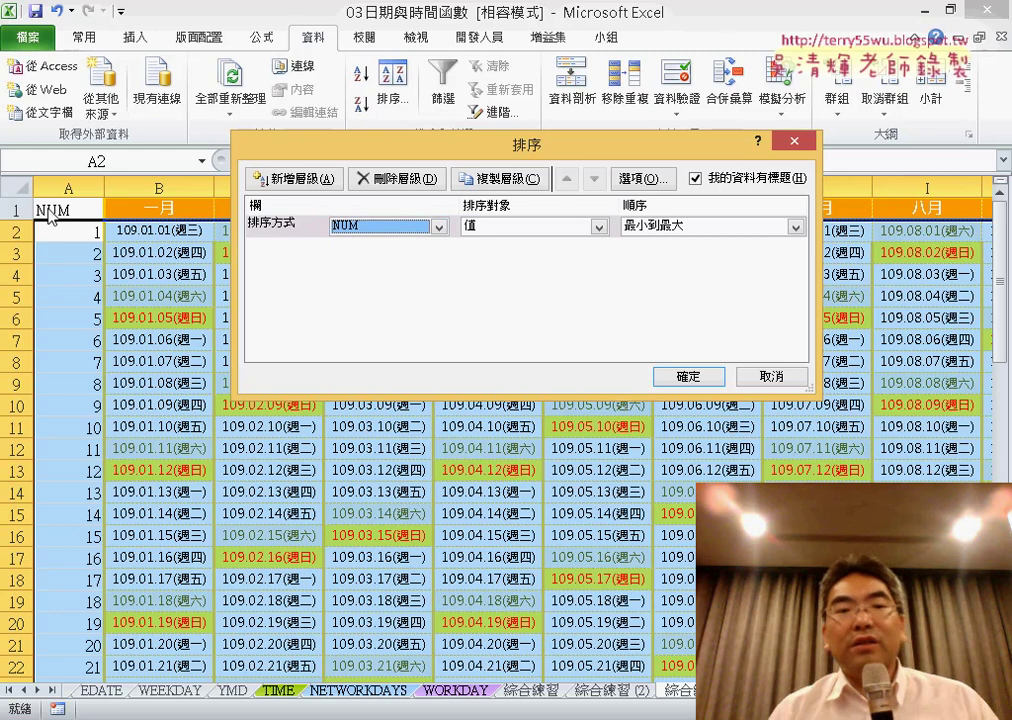
{"action": "left_click", "coordinate": [505, 228]}
{"action": "left_click", "coordinate": [505, 241]}
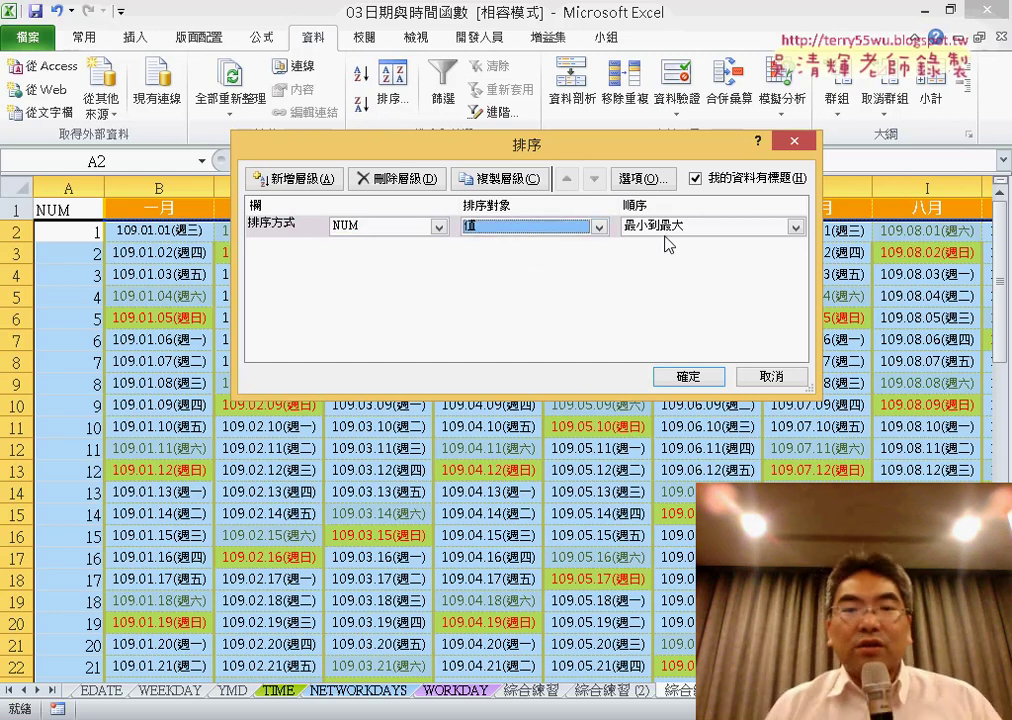
{"action": "left_click", "coordinate": [703, 378]}
{"action": "left_click", "coordinate": [703, 378]}
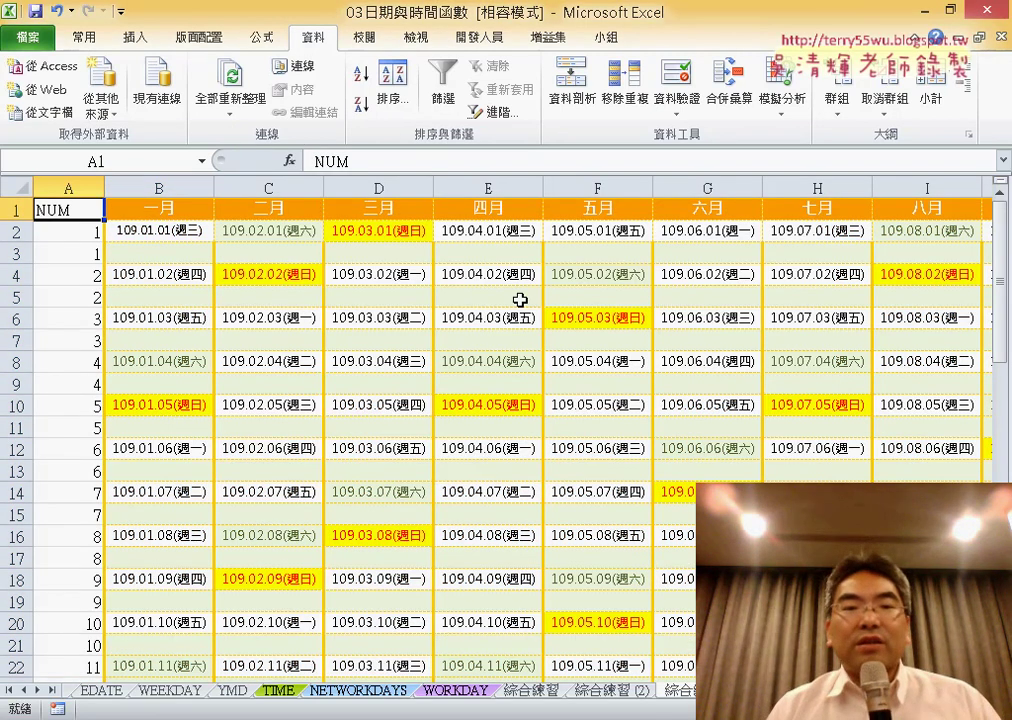
{"action": "left_click", "coordinate": [80, 176]}
Delete the NUM helper column and verify row 3 is blank across every month
{"action": "right_click", "coordinate": [73, 357]}
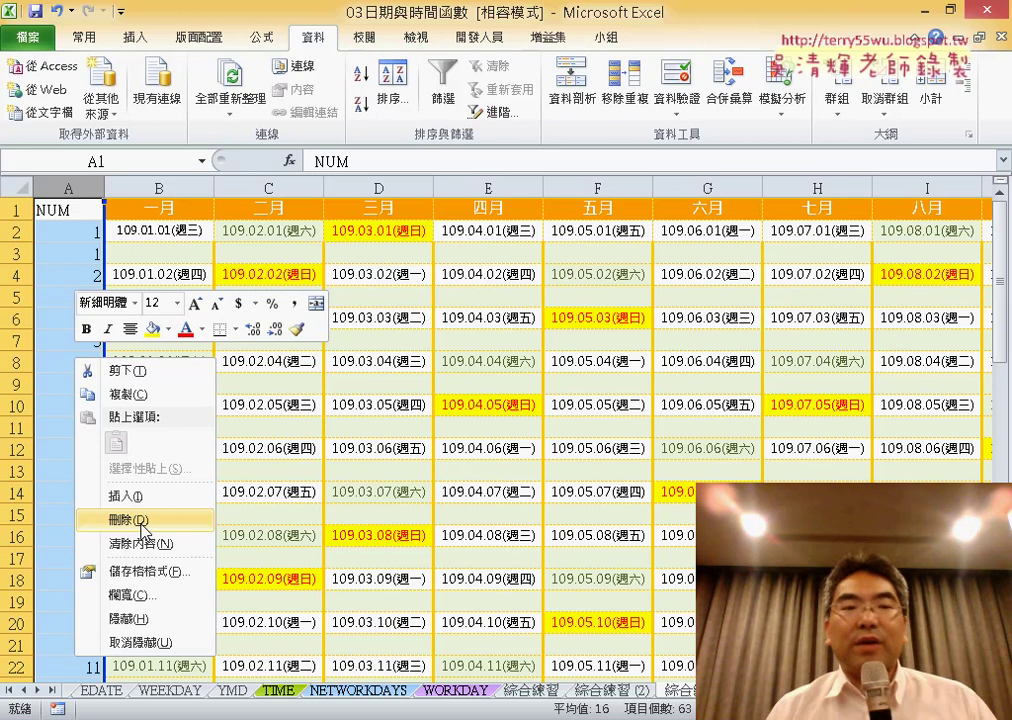
{"action": "left_click", "coordinate": [140, 520]}
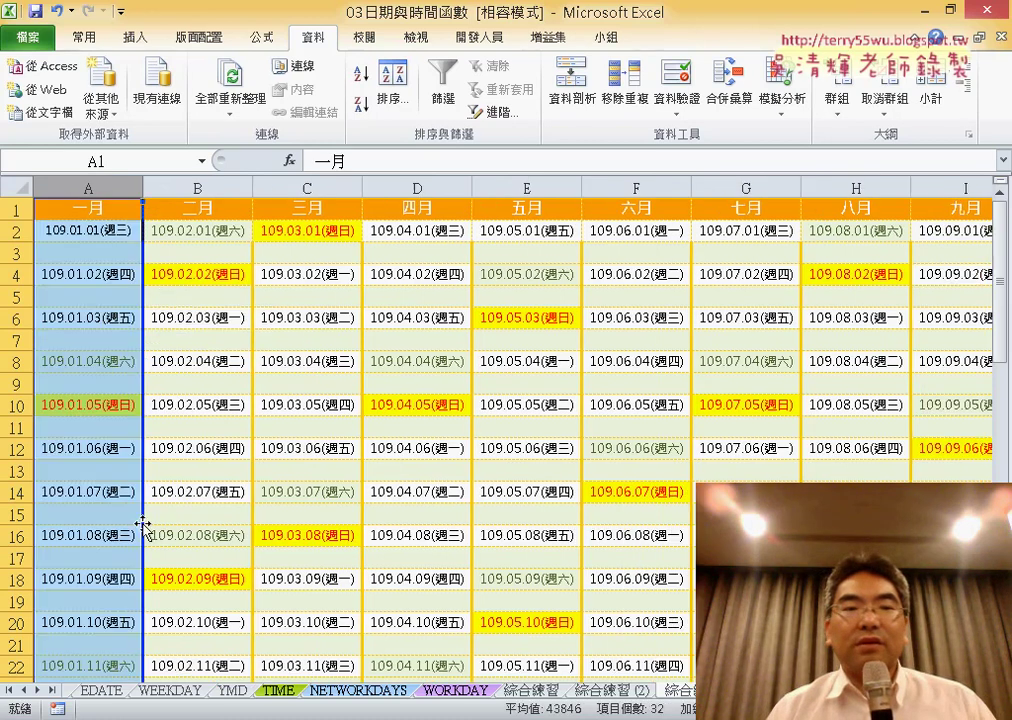
{"action": "left_click", "coordinate": [117, 260]}
{"action": "left_click", "coordinate": [194, 257]}
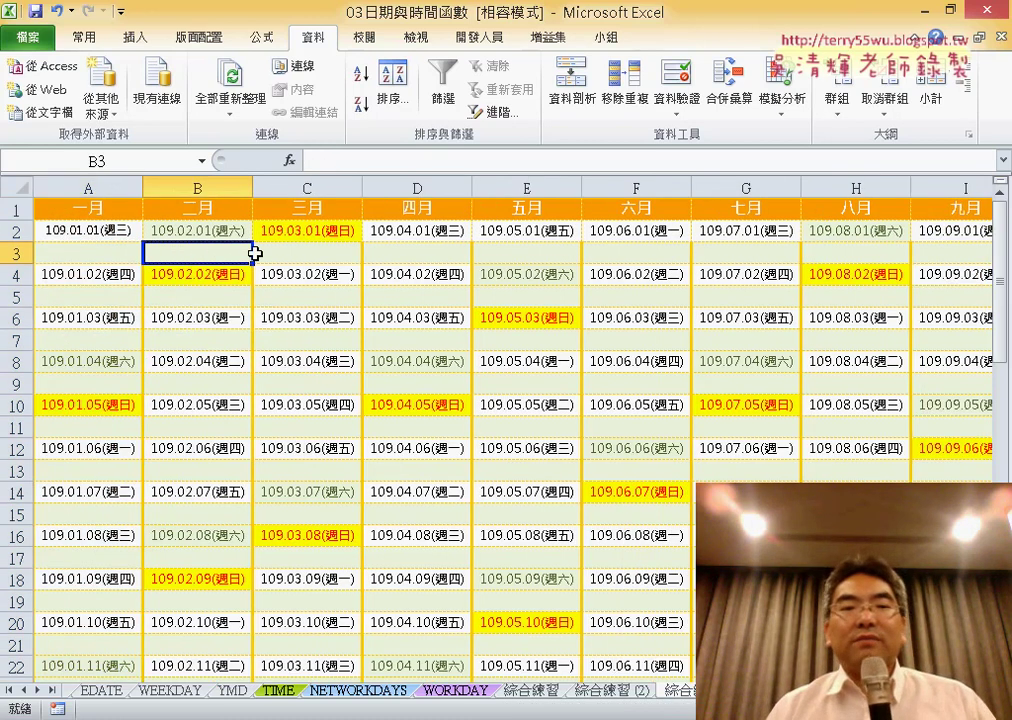
{"action": "left_click", "coordinate": [300, 255]}
{"action": "left_click", "coordinate": [420, 257]}
{"action": "left_click", "coordinate": [527, 255]}
{"action": "left_click", "coordinate": [640, 255]}
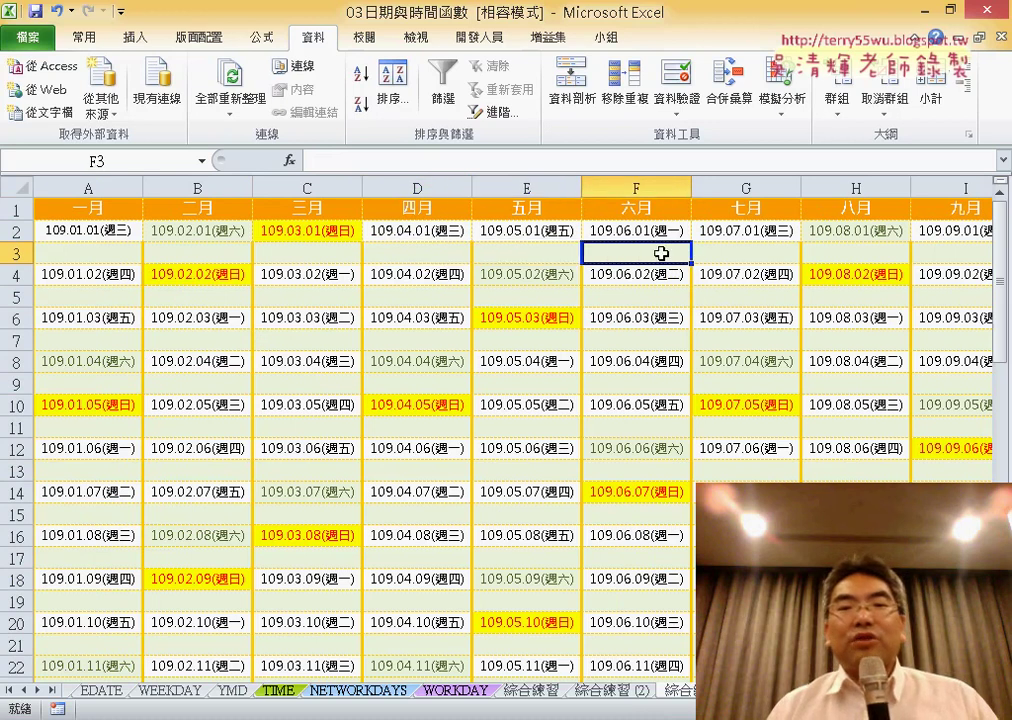
{"action": "left_click", "coordinate": [715, 256]}
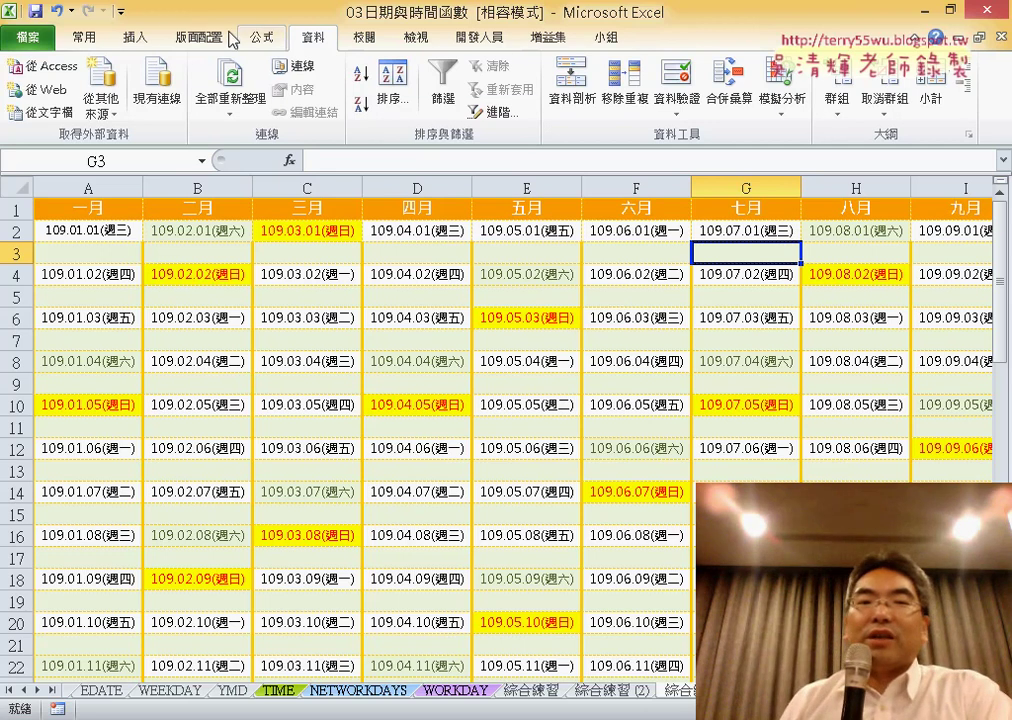
Clear conditional formatting rules from the entire sheet, then undo back to the NUM layout
{"action": "left_click", "coordinate": [97, 42]}
{"action": "left_click", "coordinate": [700, 63]}
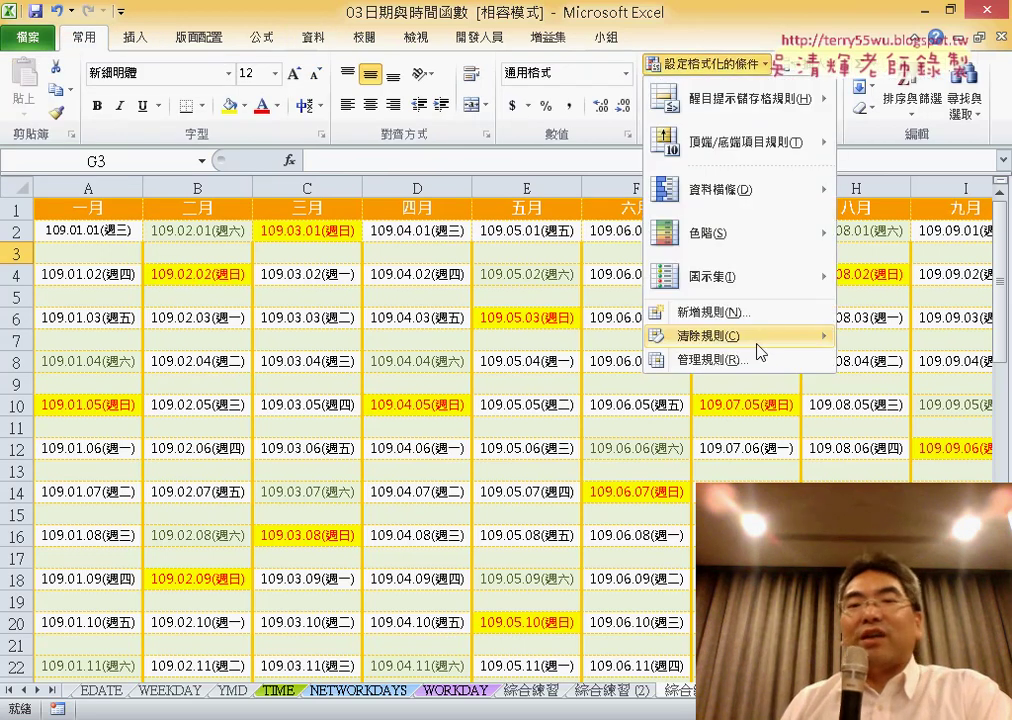
{"action": "mouse_move", "coordinate": [740, 336]}
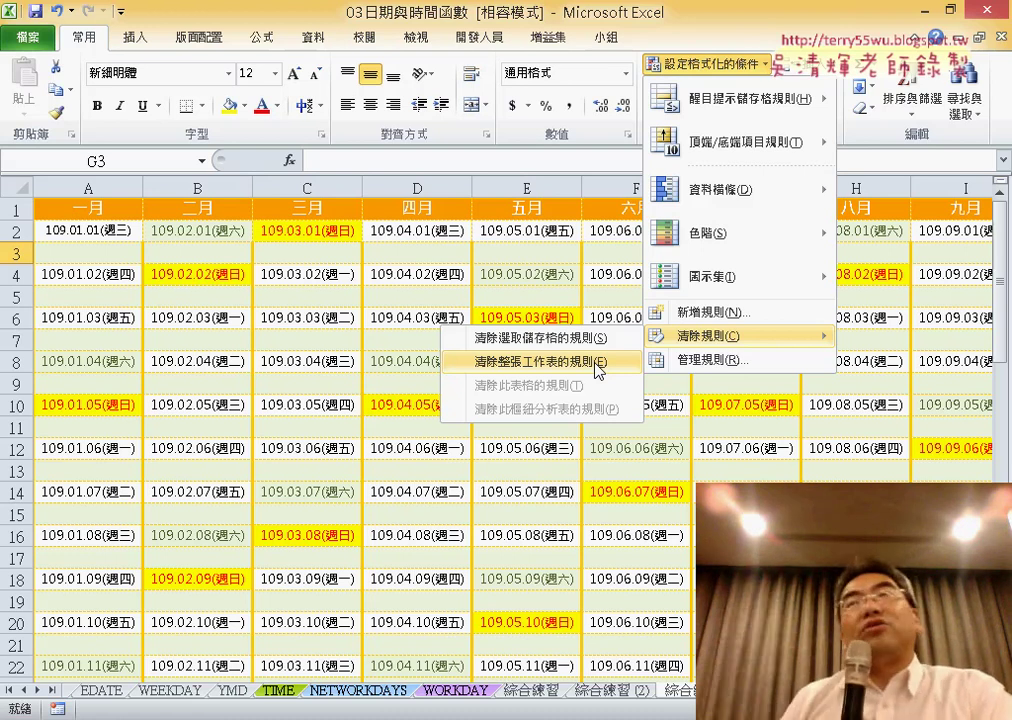
{"action": "left_click", "coordinate": [598, 370]}
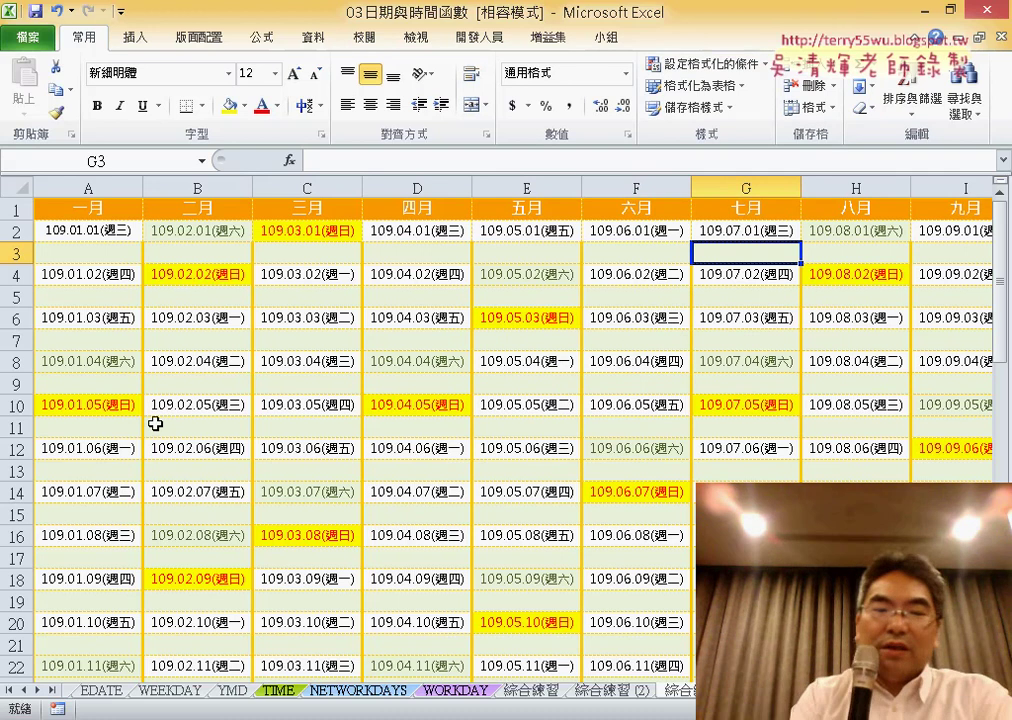
{"action": "key", "text": "ctrl+z"}
{"action": "key", "text": "ctrl+z"}
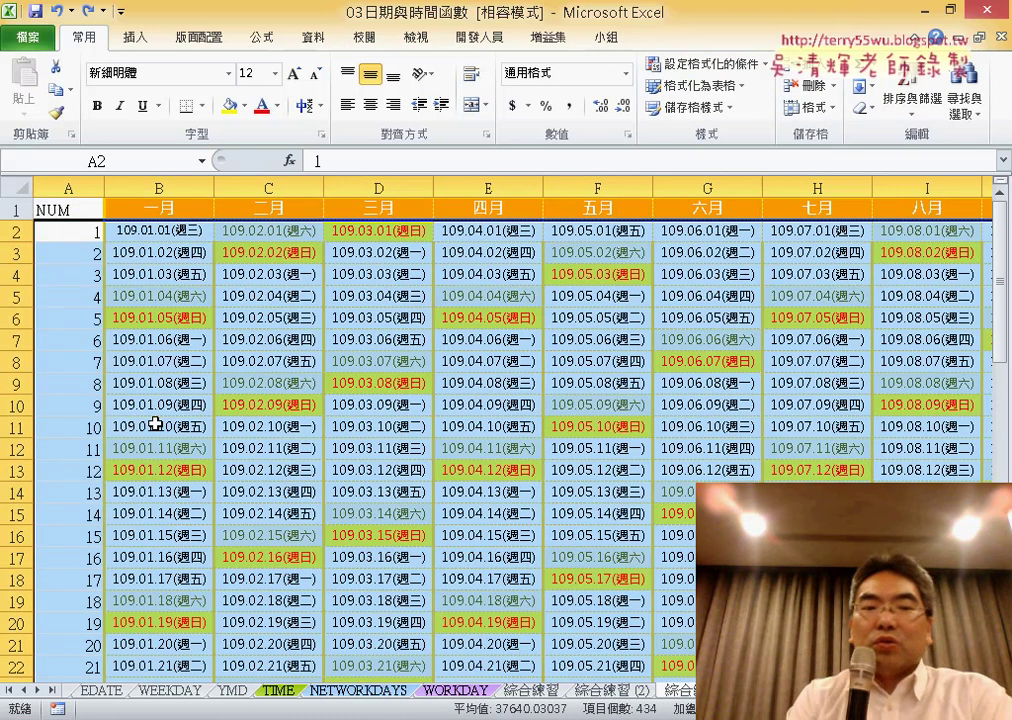
Copy the helper numbers 1 to 31 from column A
{"action": "key", "text": "Right"}
{"action": "key", "text": "ctrl+shift+End"}
{"action": "key", "text": "ctrl+c"}
{"action": "key", "text": "Left"}
{"action": "key", "text": "ctrl+Down"}
{"action": "key", "text": "Down"}
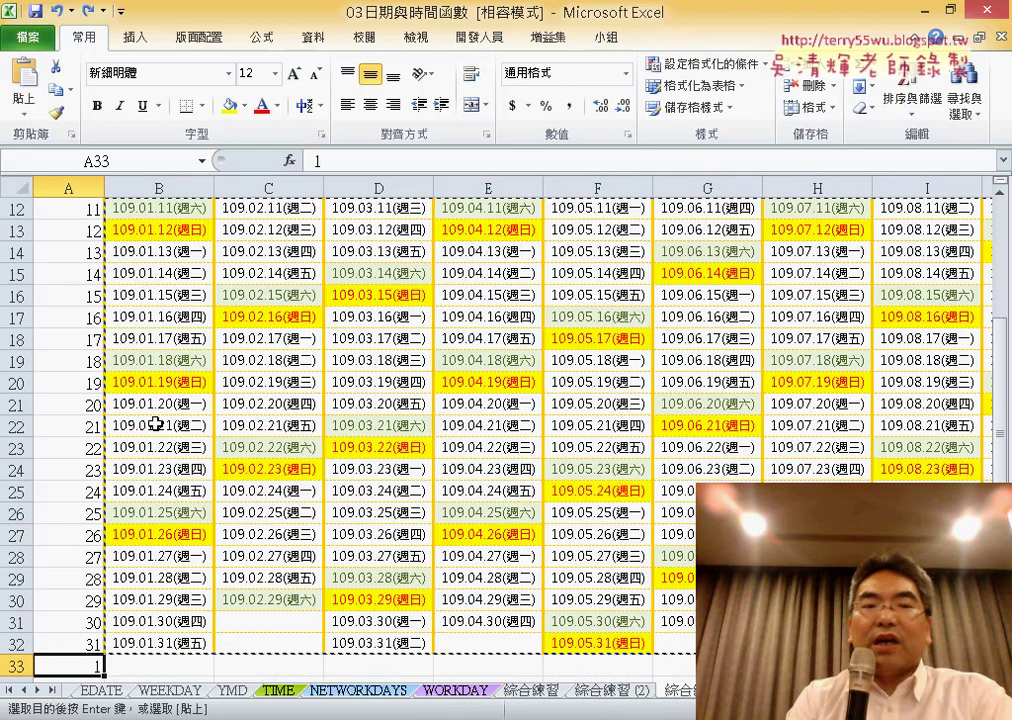
{"action": "key", "text": "Down"}
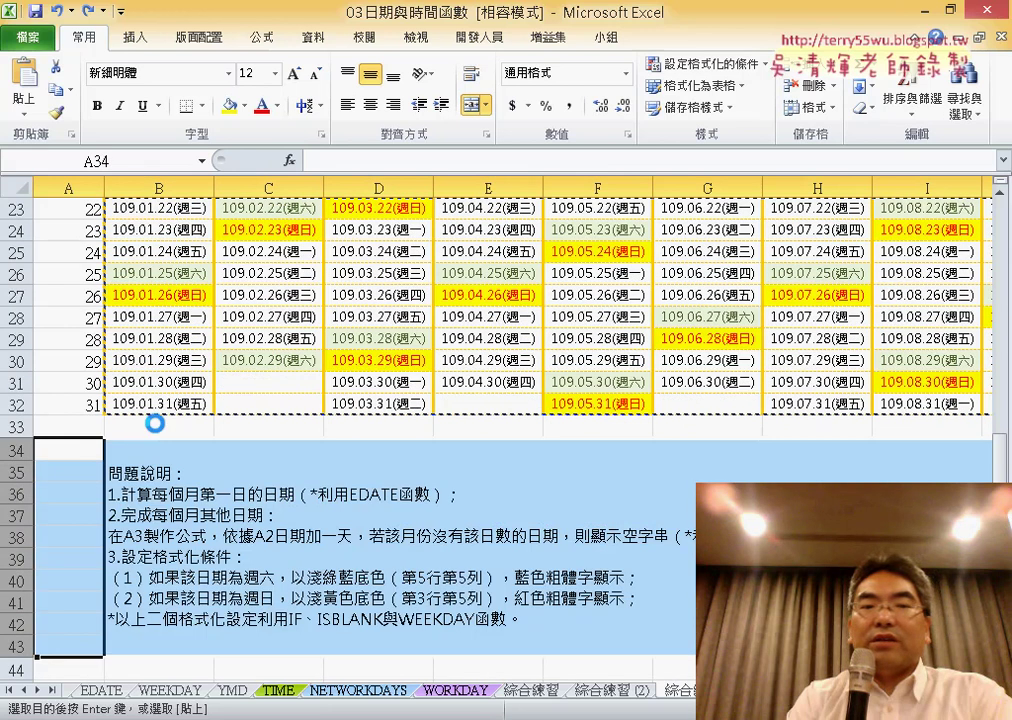
{"action": "key", "text": "ctrl+Home"}
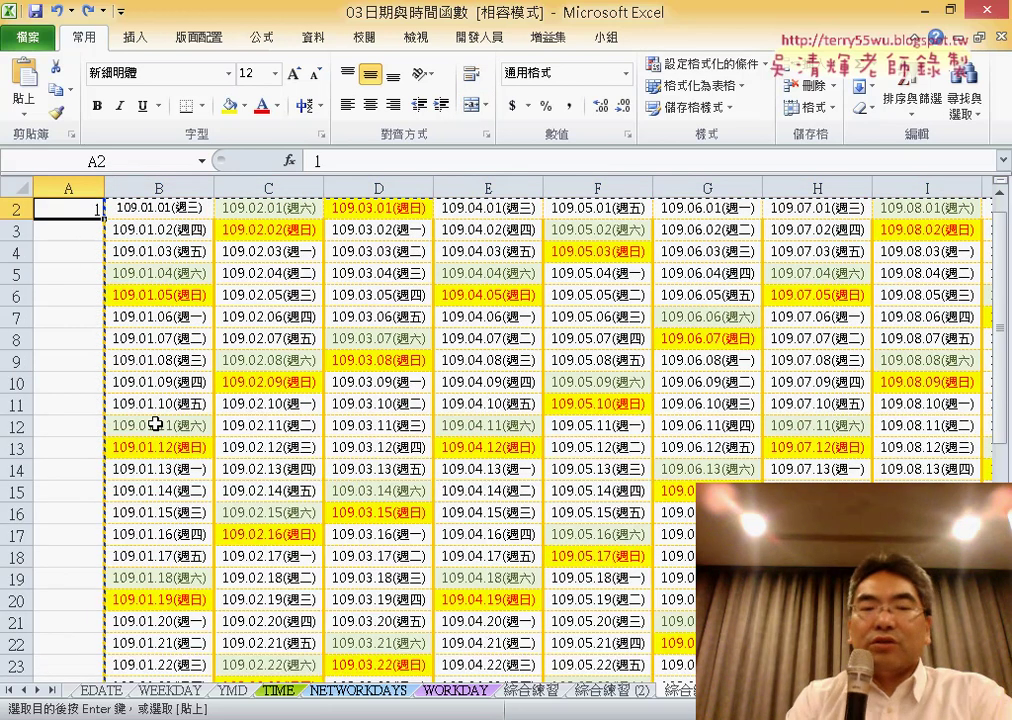
{"action": "key", "text": "Delete"}
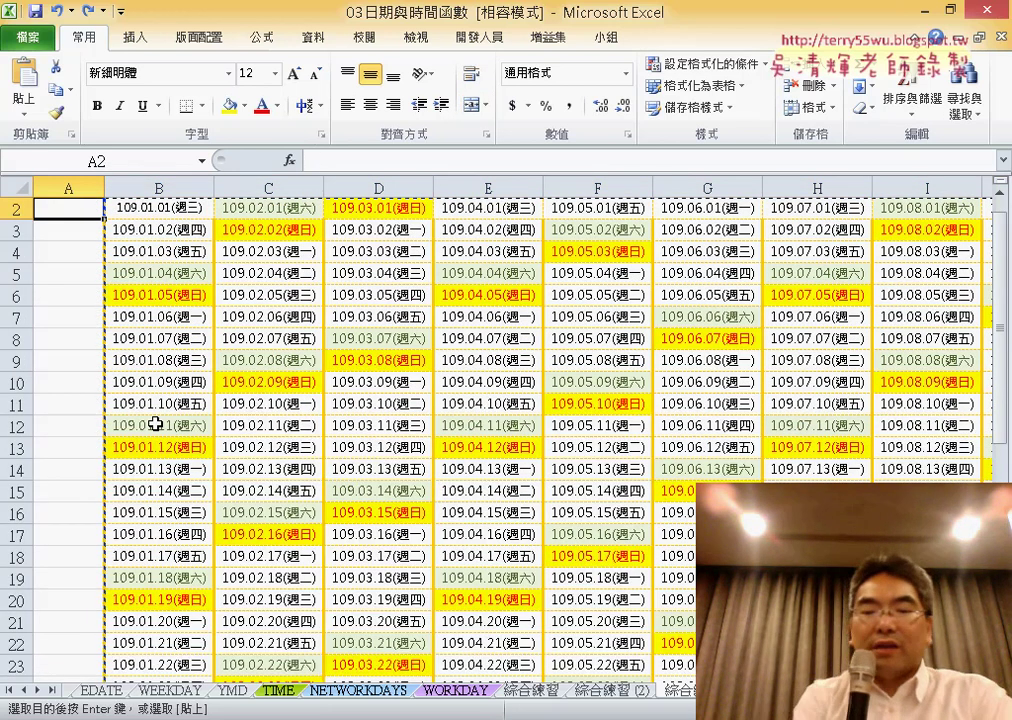
{"action": "key", "text": "ctrl+z"}
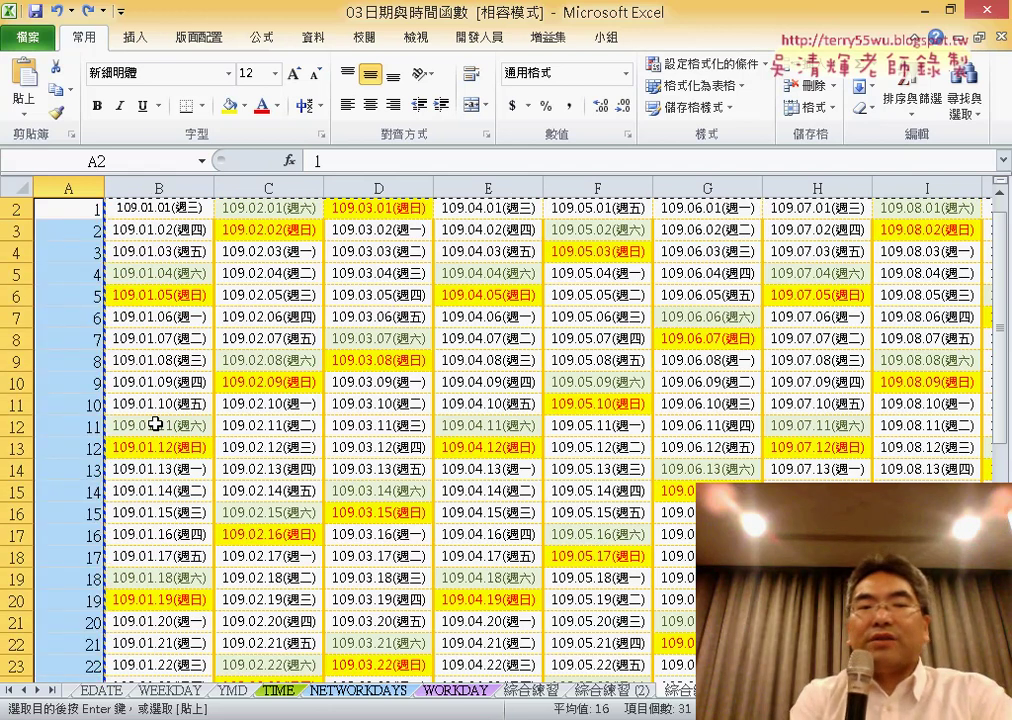
Paste a second 1–31 run at A33, just below the last date row
{"action": "key", "text": "ctrl+Down"}
{"action": "key", "text": "Down"}
{"action": "key", "text": "Down"}
{"action": "key", "text": "shift+space"}
{"action": "key", "text": "Up"}
{"action": "key", "text": "ctrl+v"}
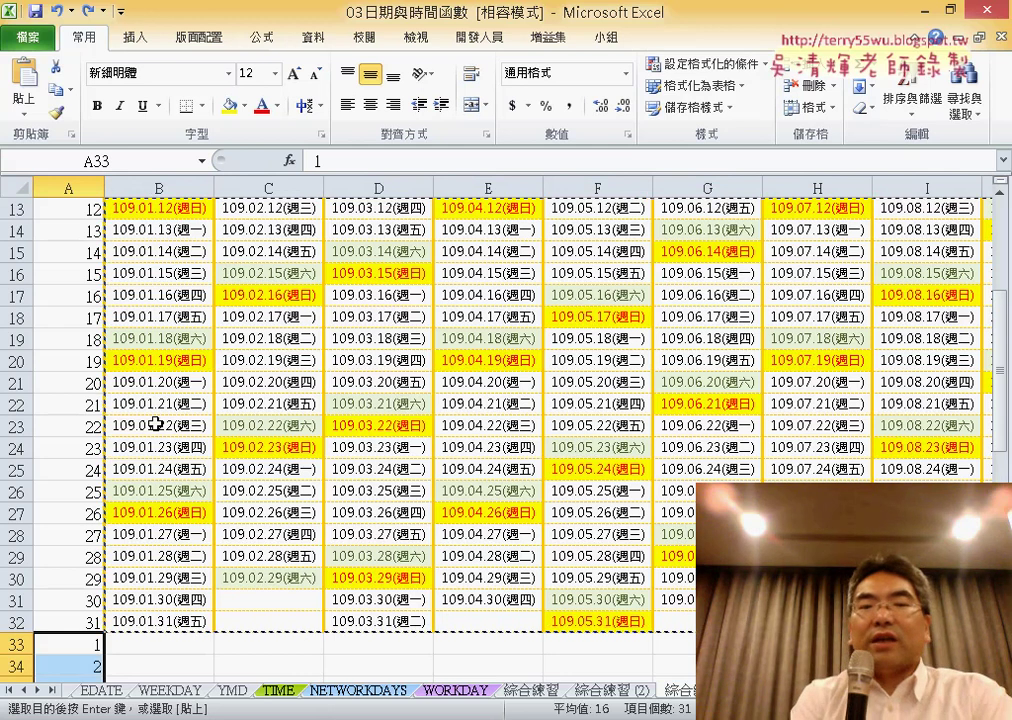
{"action": "key", "text": "ctrl+z"}
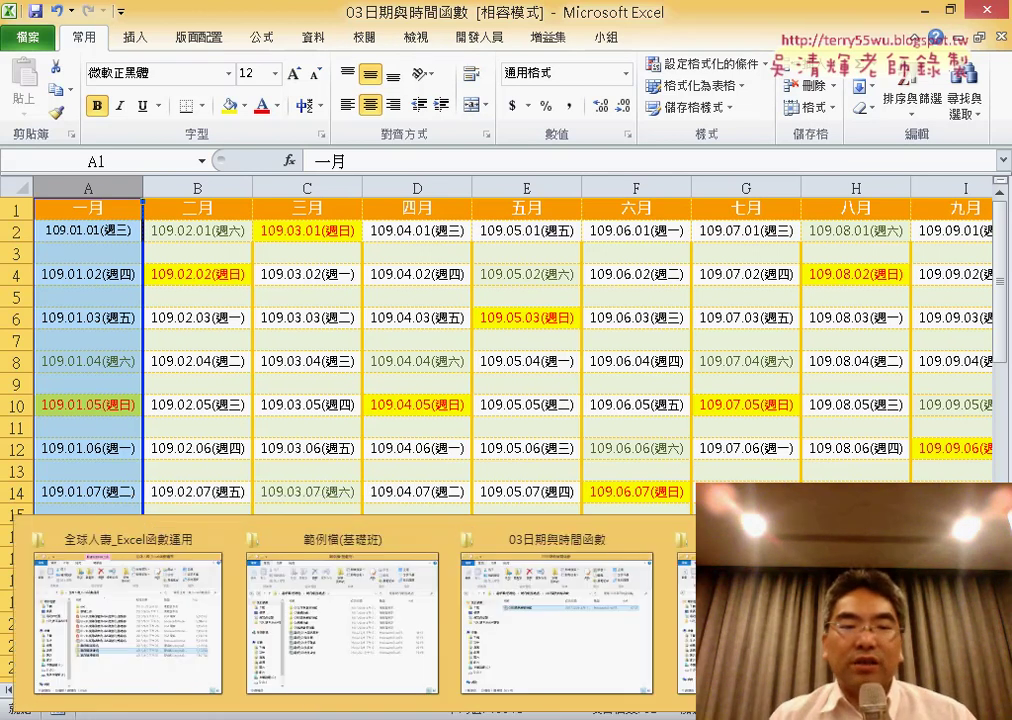
From the 範例檔(基礎班) folder, open the 04數學函數 workbook inside the 04數學函數 folder
{"action": "left_click", "coordinate": [598, 614]}
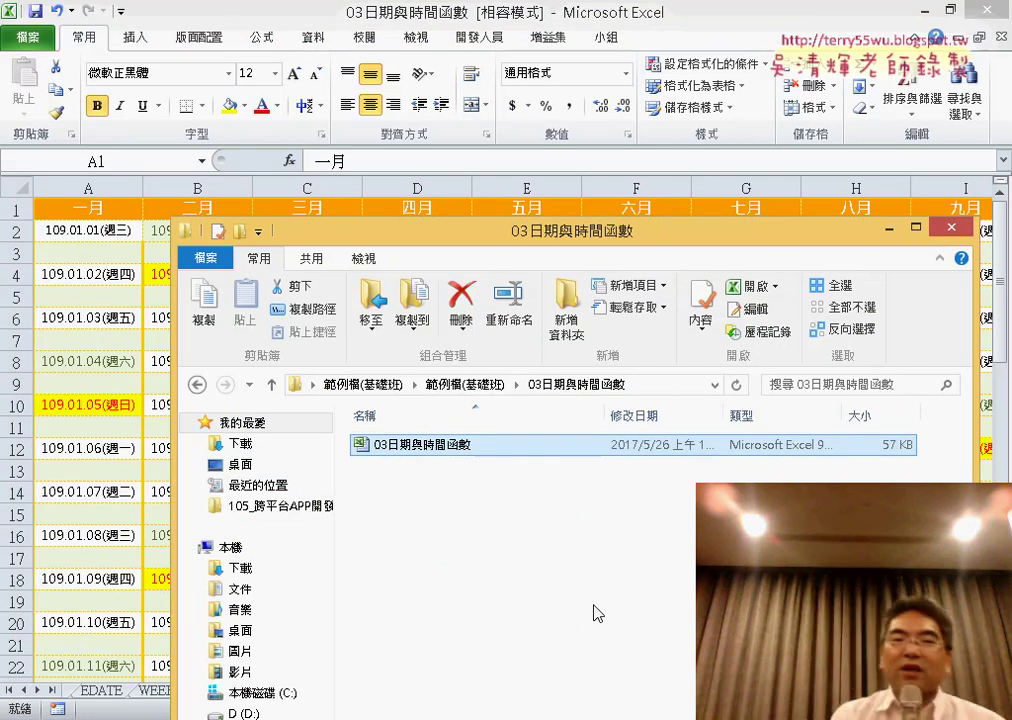
{"action": "left_click", "coordinate": [465, 397]}
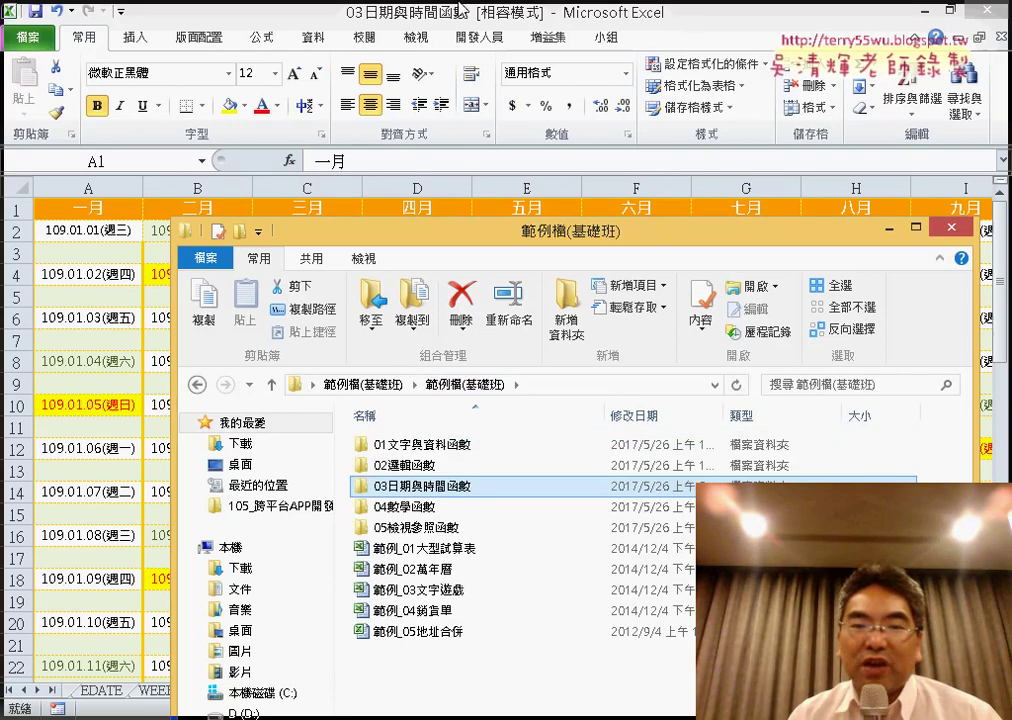
{"action": "double_click", "coordinate": [396, 232]}
{"action": "double_click", "coordinate": [310, 283]}
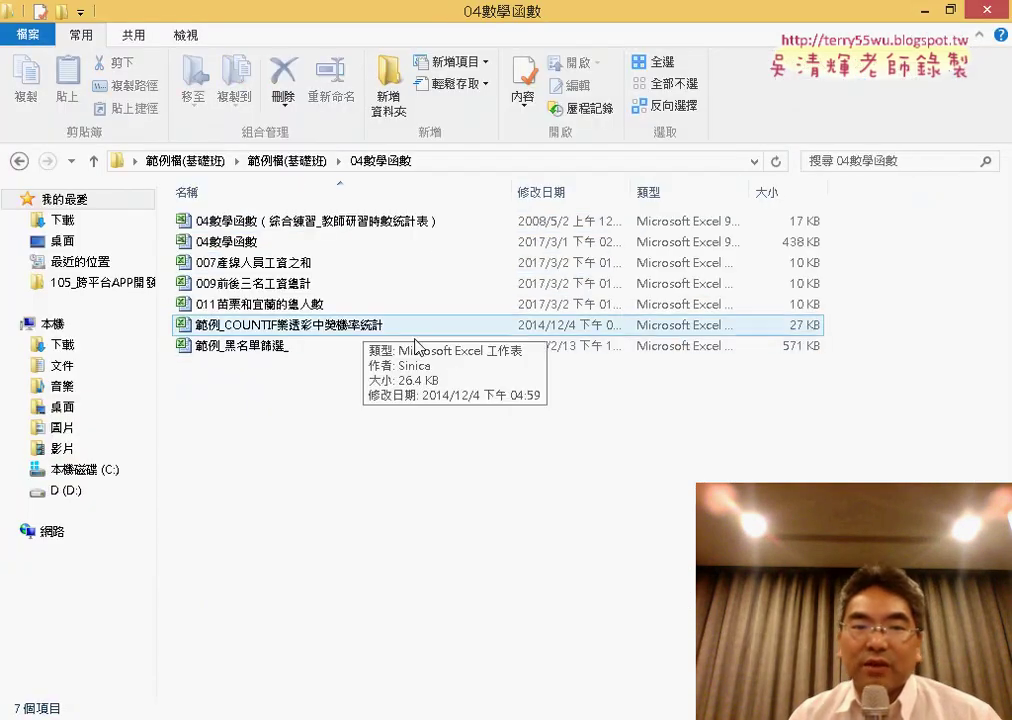
{"action": "left_click", "coordinate": [416, 250]}
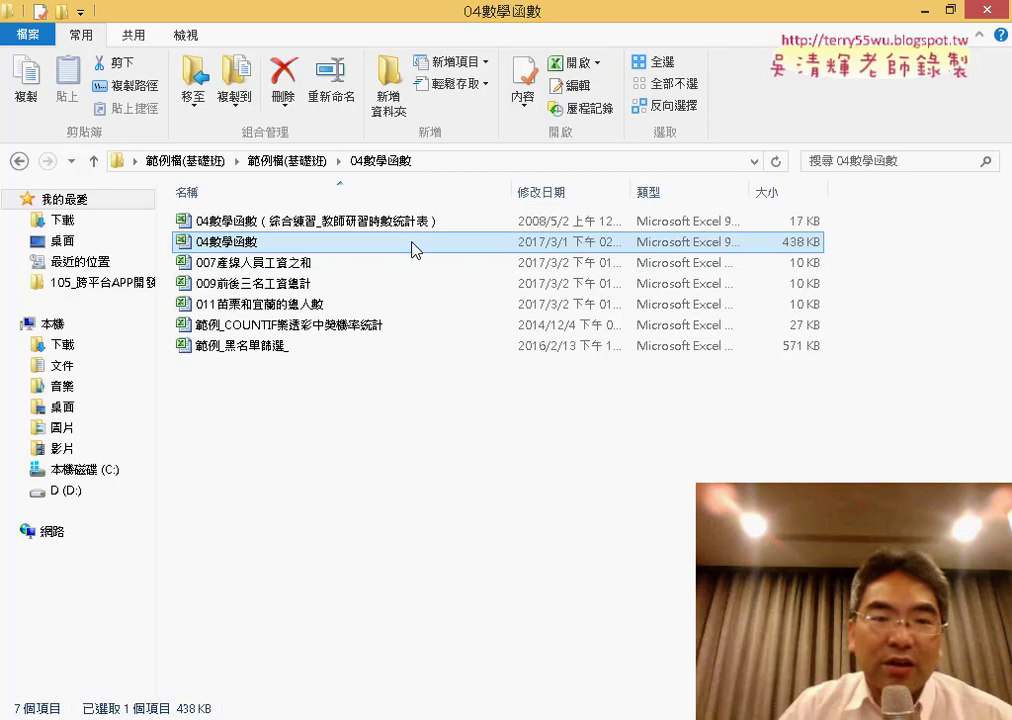
{"action": "double_click", "coordinate": [233, 250]}
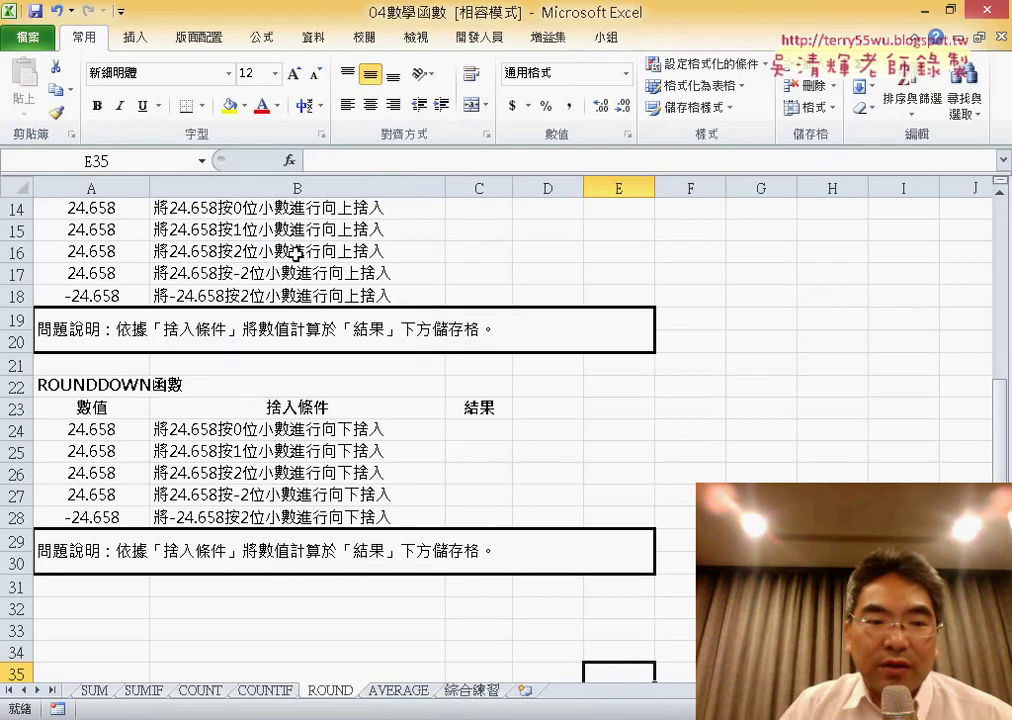
Display the SUM sheet, briefly check the lesson slides, then return to the 04數學函數 workbook
{"action": "left_click", "coordinate": [95, 690]}
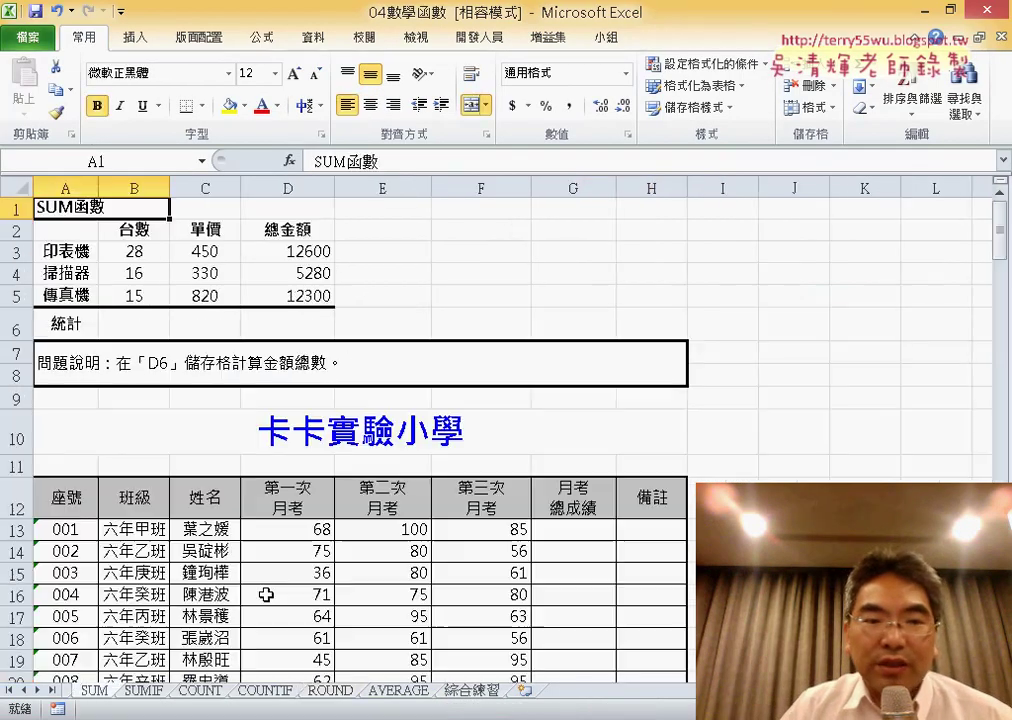
{"action": "key", "text": "alt+Tab"}
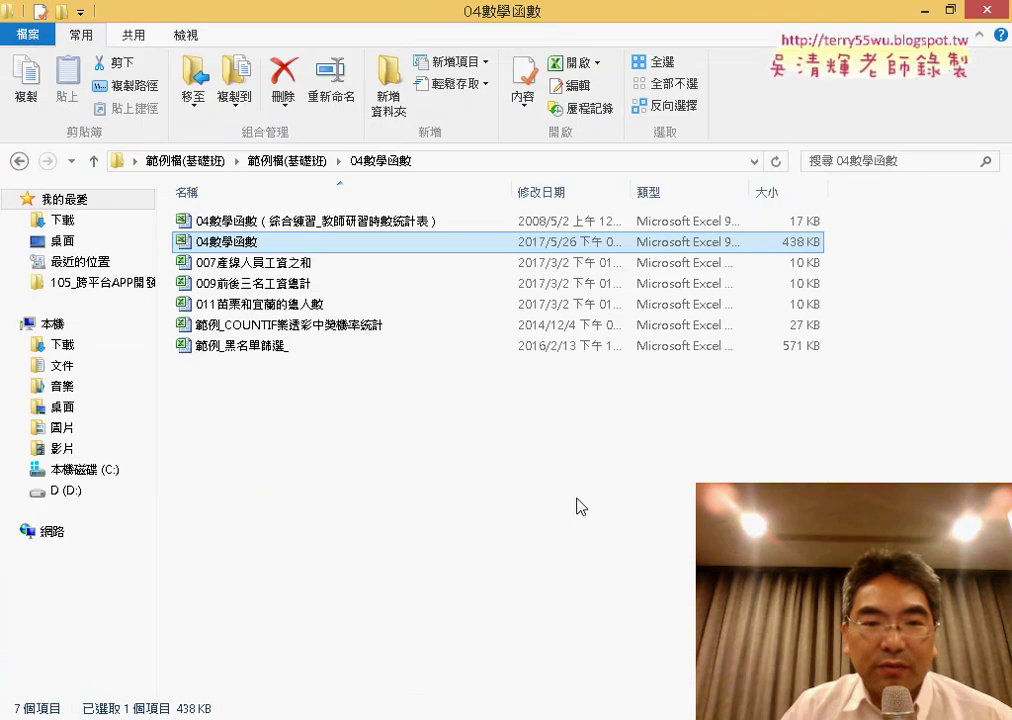
{"action": "left_click", "coordinate": [945, 12]}
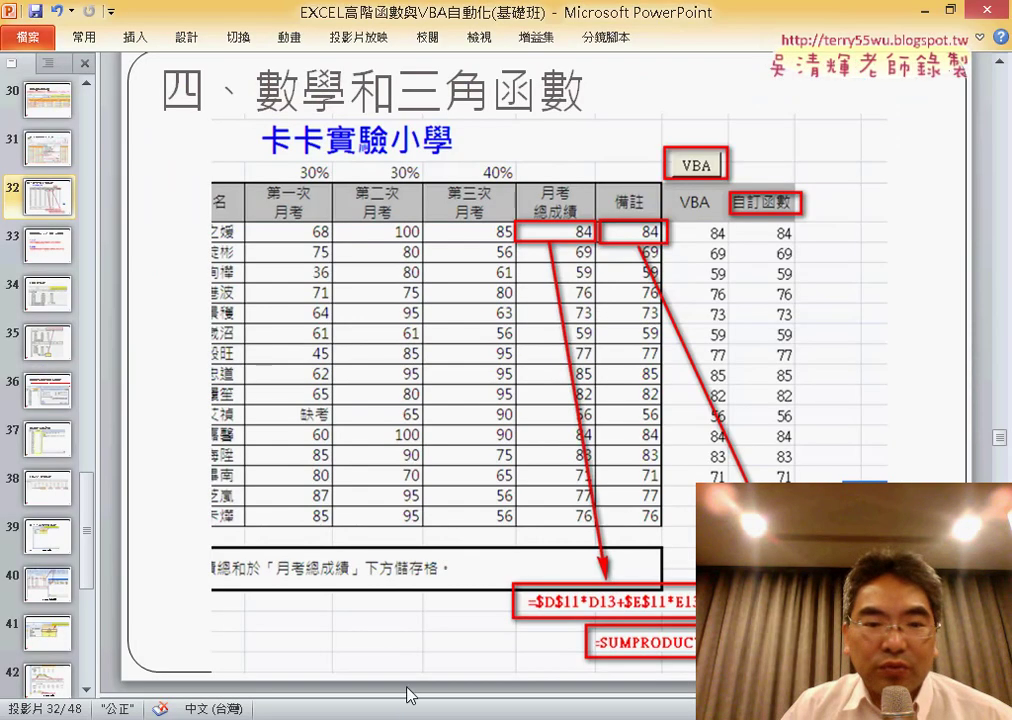
{"action": "key", "text": "alt+Tab"}
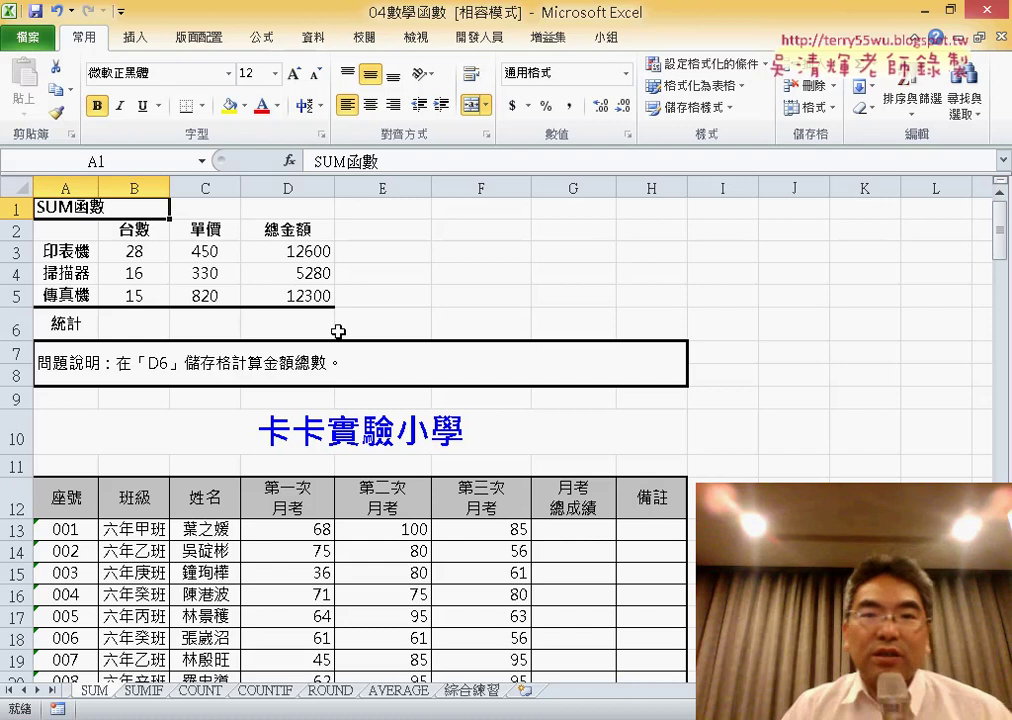